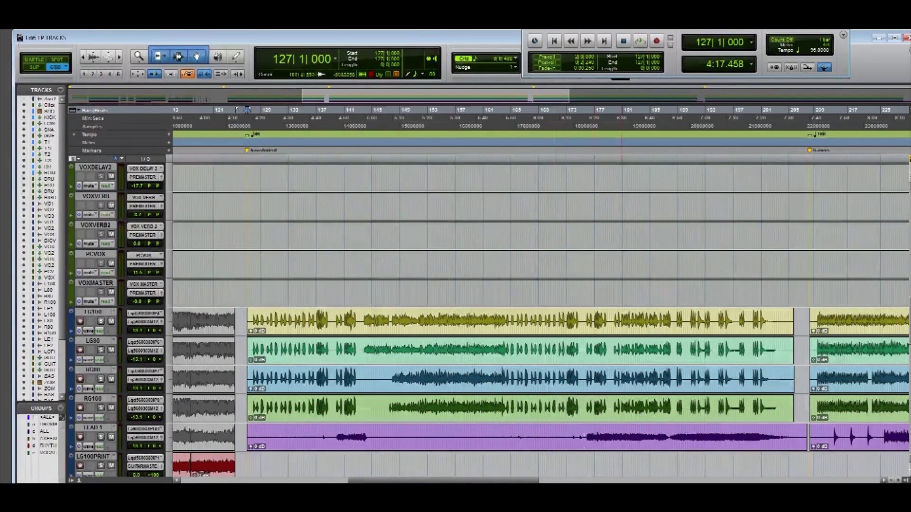
# - Play back the guitar section from the marker at bar 127
pyautogui.click(899, 481)
pyautogui.click(898, 480)
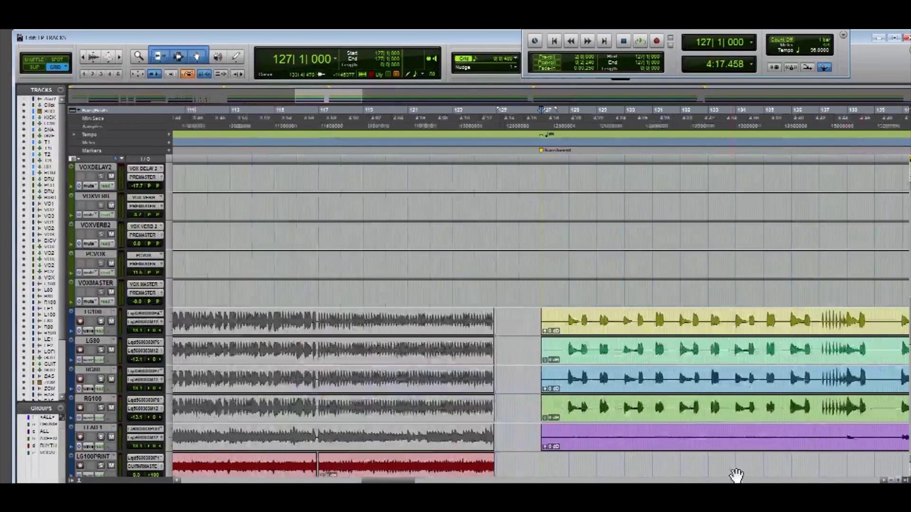
pyautogui.moveTo(380, 481); pyautogui.dragTo(400, 481)
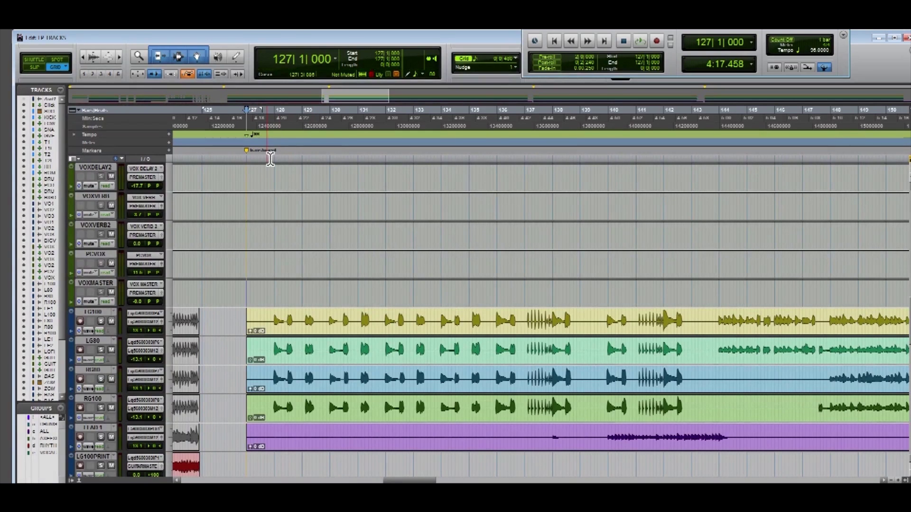
pyautogui.press('space')
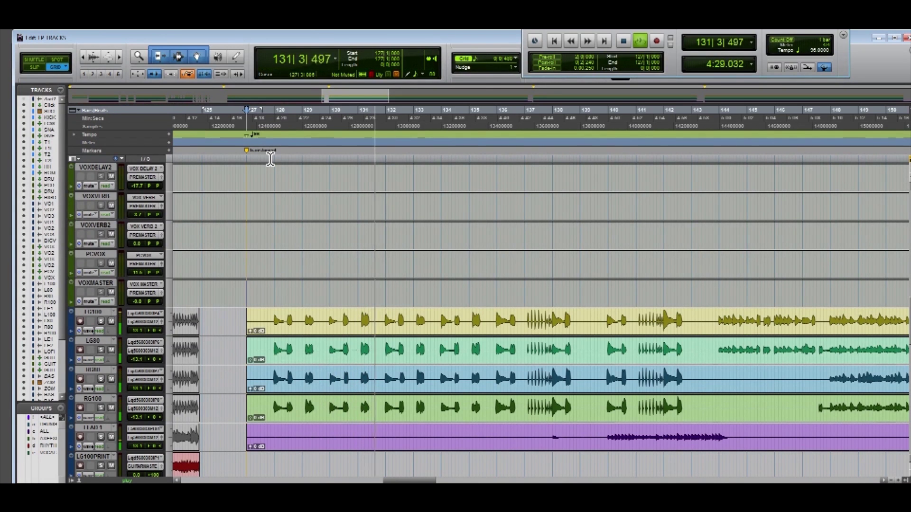
# - Solo the LG100, LG80, RG80 and RG100 guitar tracks during playback, and stop the transport
pyautogui.click(100, 322)
pyautogui.click(100, 350)
pyautogui.click(100, 379)
pyautogui.click(101, 408)
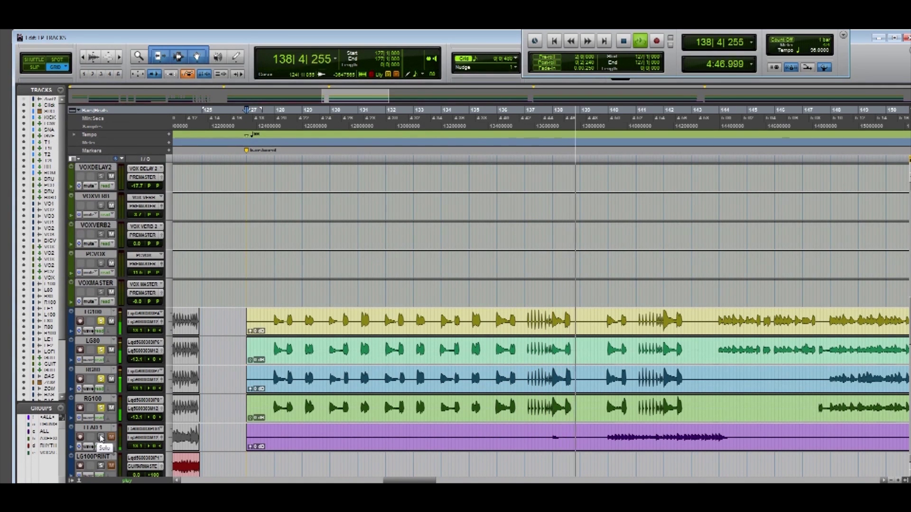
pyautogui.press('space')
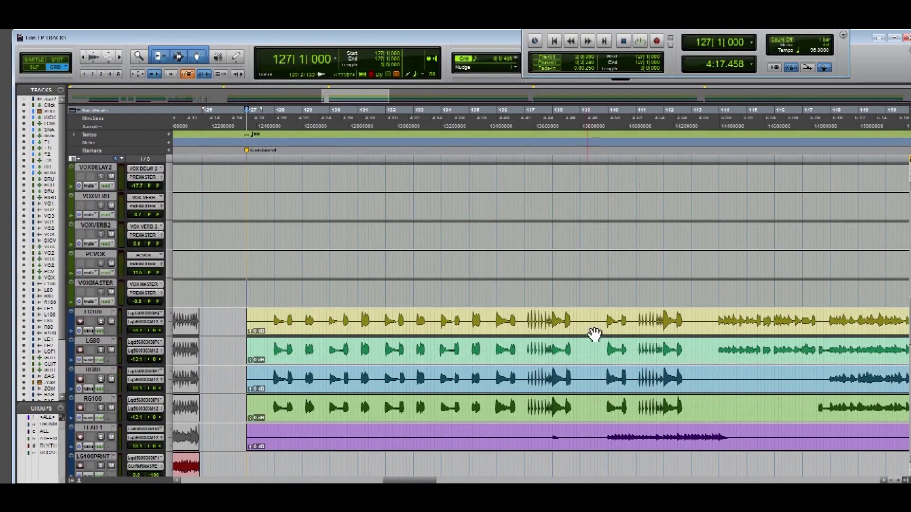
# - Play back the guitar hits from 138|2|480
pyautogui.click(563, 321)
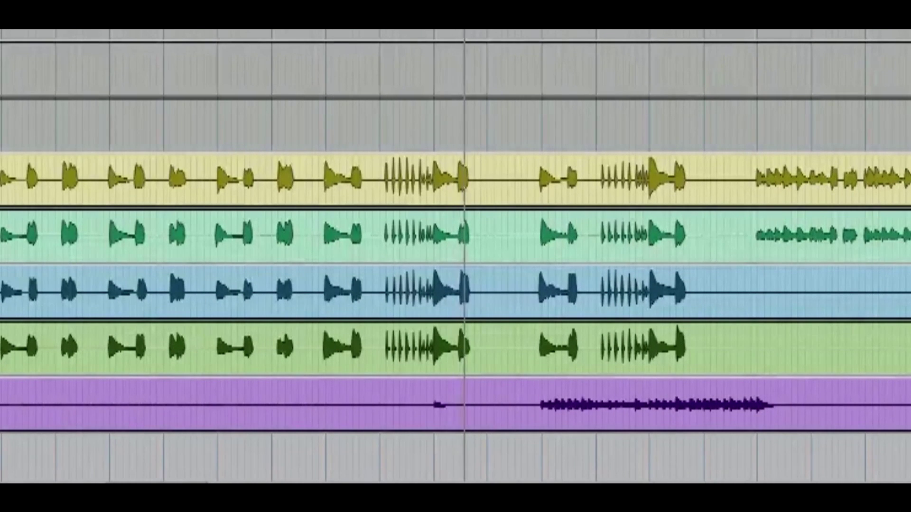
pyautogui.press('space')
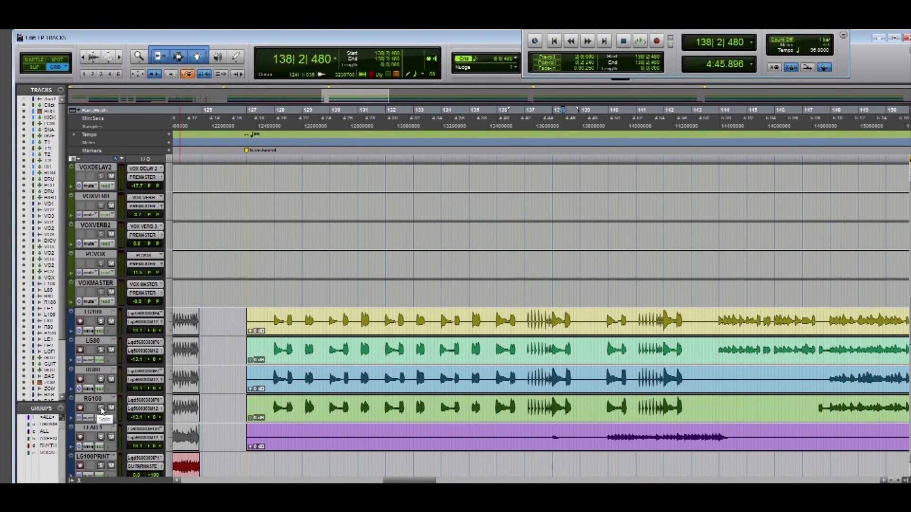
# - Set the edit grid to 0|0|240 and check the guitar hit at 128|3 against it across the four rhythm guitar tracks
pyautogui.click(274, 319)
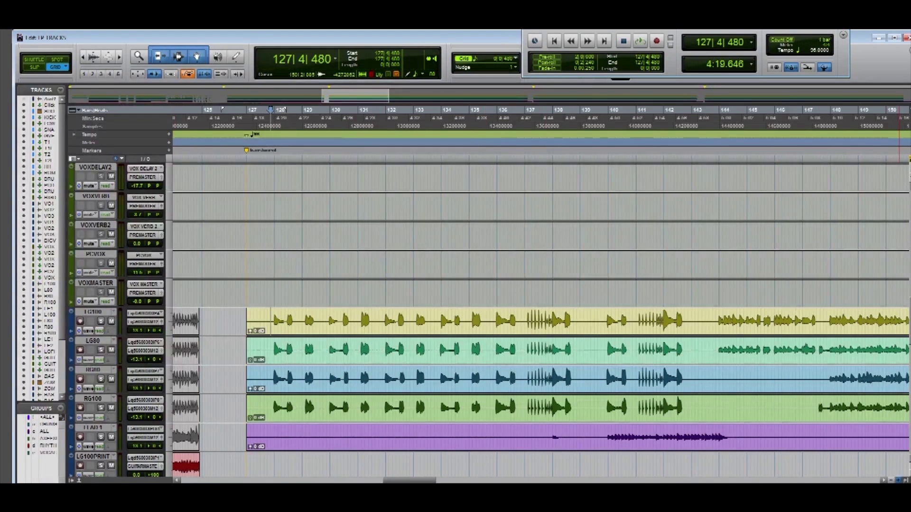
pyautogui.click(897, 480)
pyautogui.click(898, 480)
pyautogui.click(556, 316)
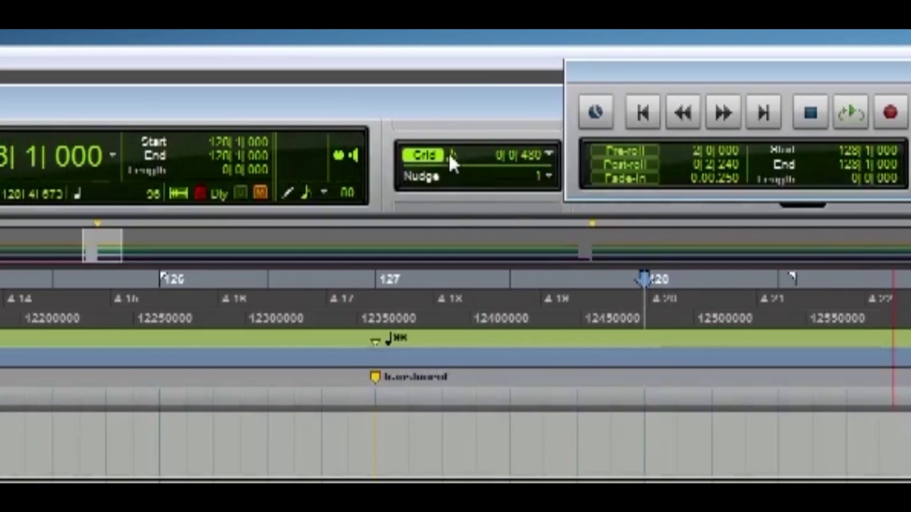
pyautogui.click(473, 58)
pyautogui.click(539, 248)
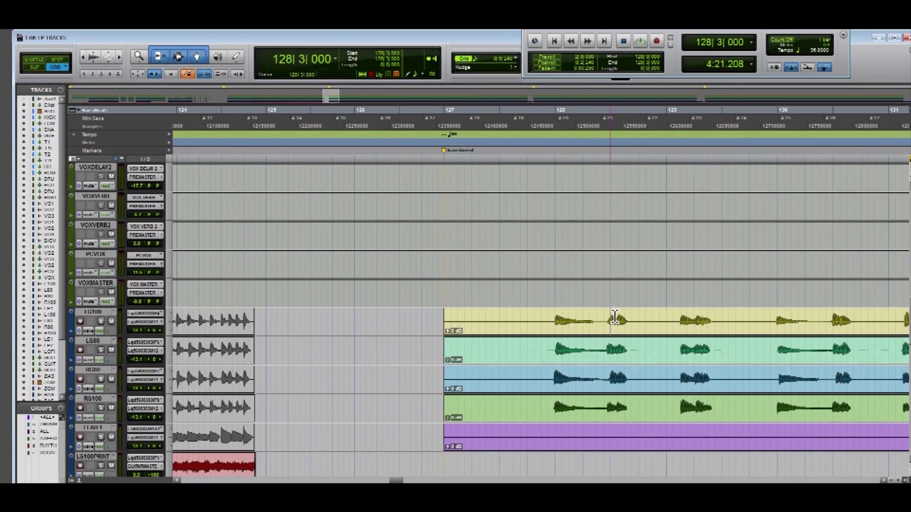
pyautogui.moveTo(610, 316); pyautogui.dragTo(641, 411)
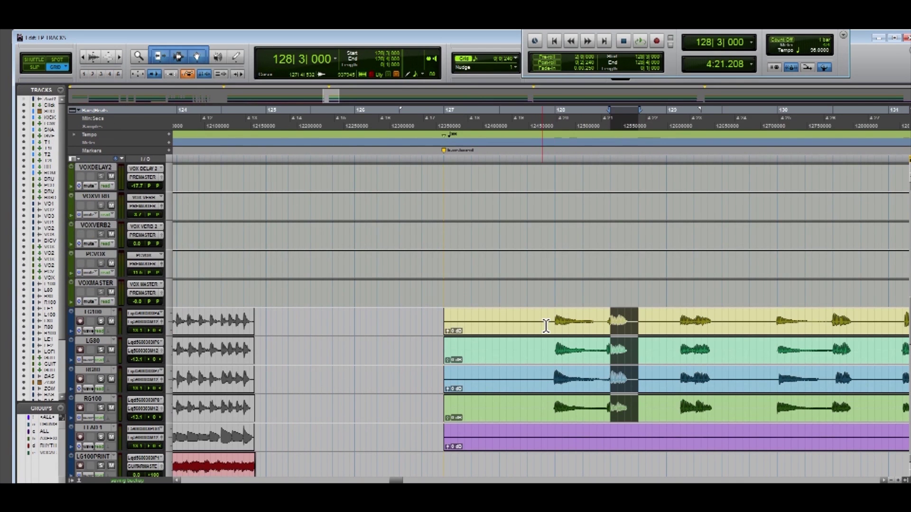
pyautogui.click(513, 321)
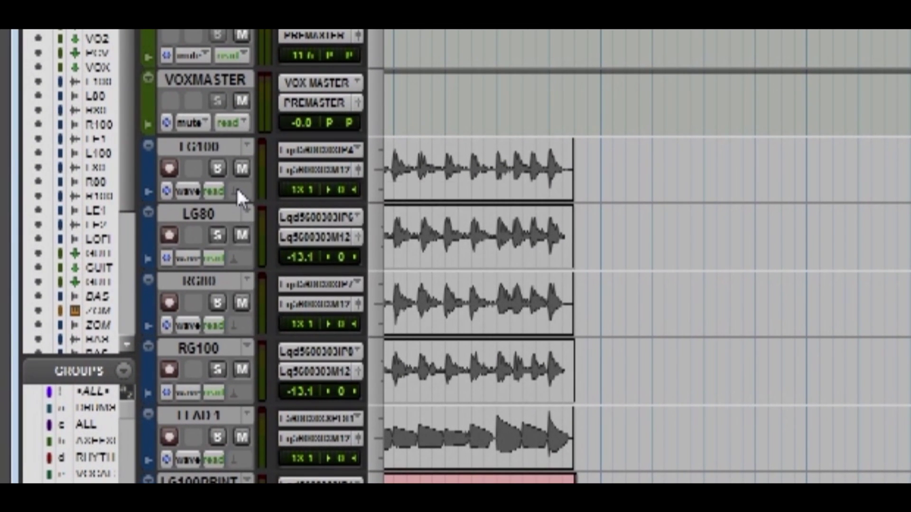
# - Enable Polyphonic elastic audio on the LG100, LG80, RG80 and RG100 guitar tracks
pyautogui.click(108, 331)
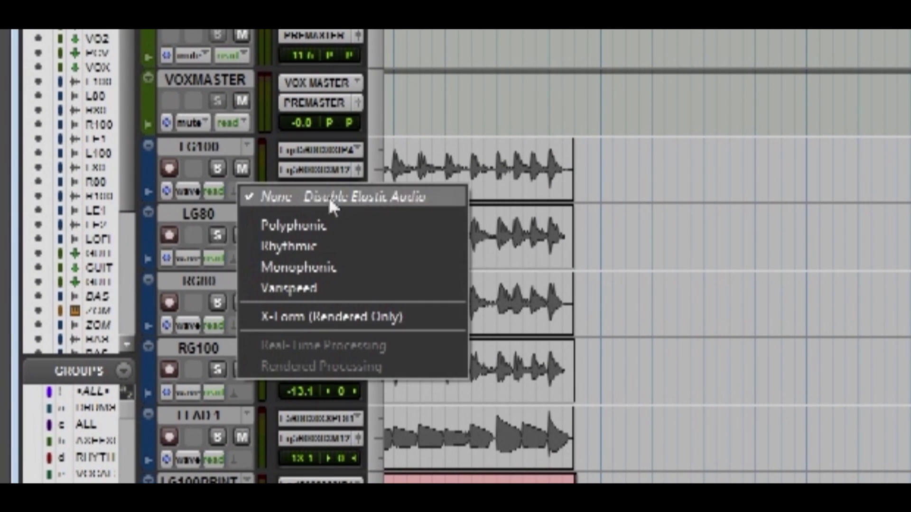
pyautogui.click(309, 240)
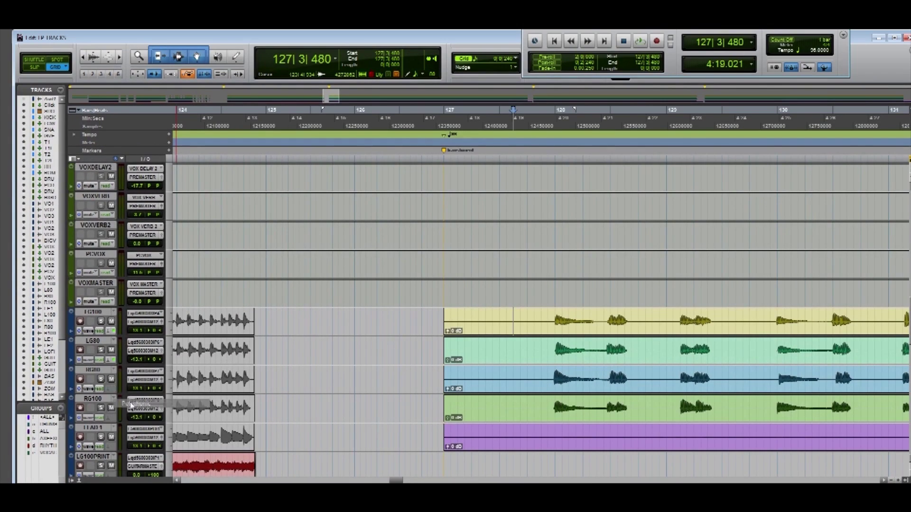
pyautogui.click(108, 418)
pyautogui.click(148, 349)
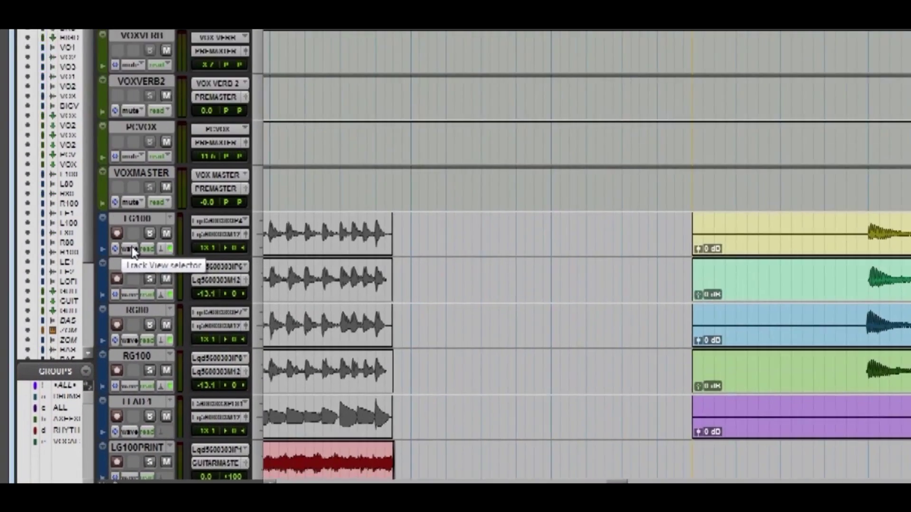
# - Switch the LG100, LG80, RG80 and RG100 tracks from waveform to warp view
pyautogui.click(89, 330)
pyautogui.click(122, 361)
pyautogui.click(89, 361)
pyautogui.click(110, 390)
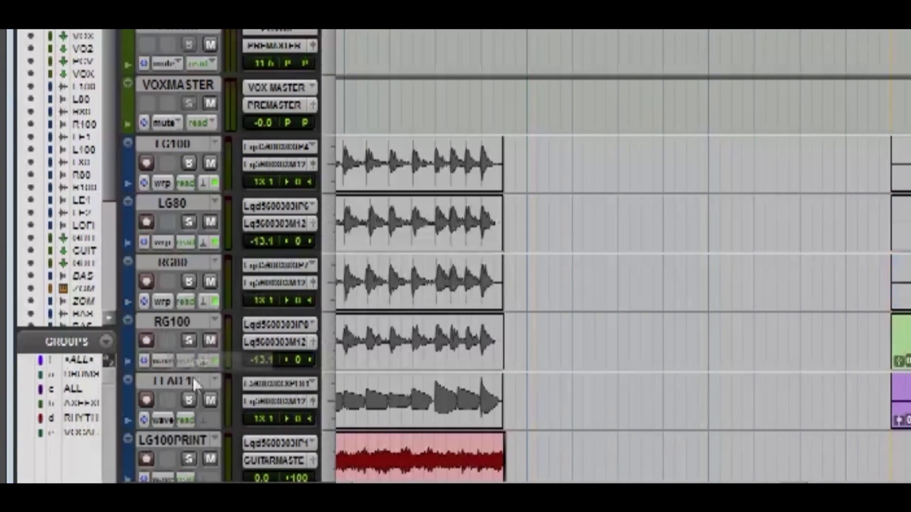
pyautogui.click(163, 361)
pyautogui.click(220, 422)
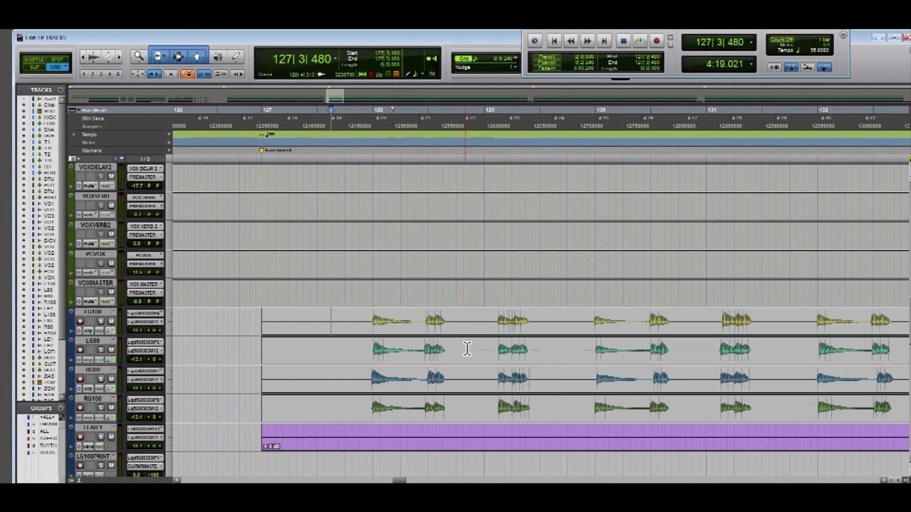
# - Try to stretch the LG100 clip both ways by its first hit near 128|1, without anchoring warp markers
pyautogui.scroll(1, 474, 353)
pyautogui.scroll(-1, 487, 364)
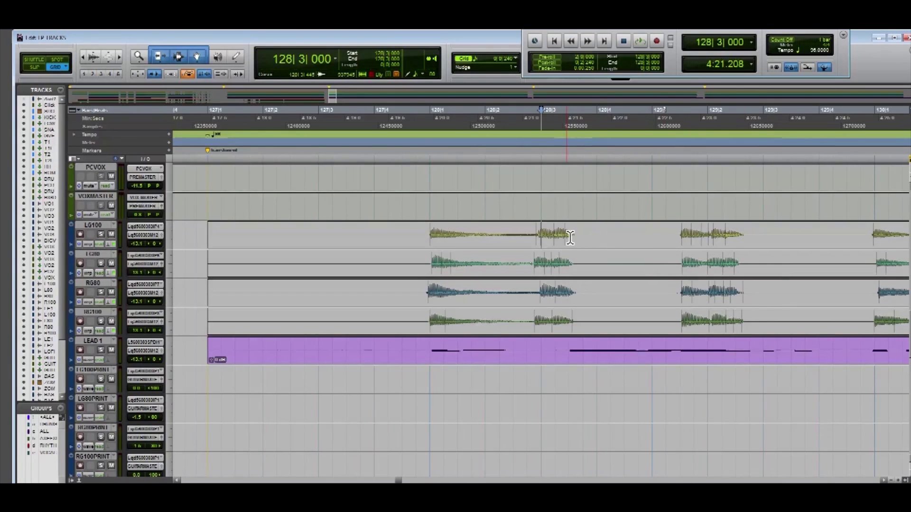
pyautogui.scroll(-1, 568, 236)
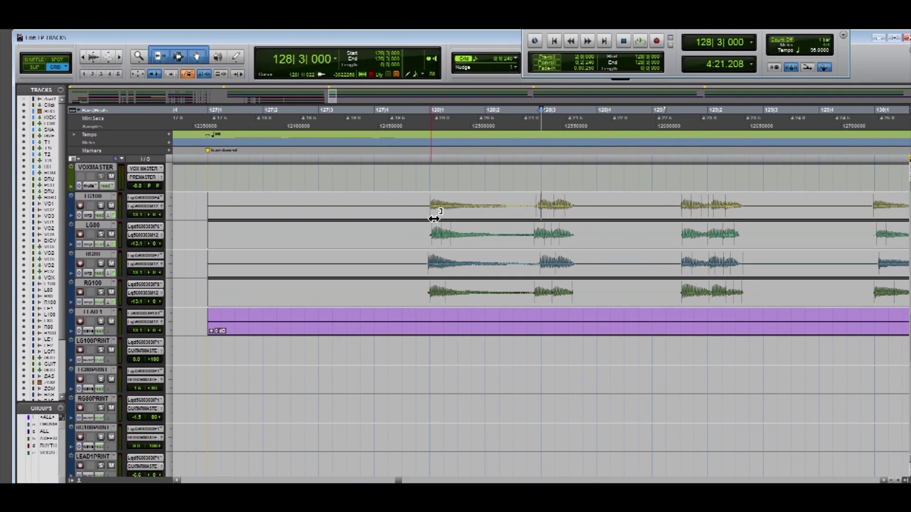
pyautogui.moveTo(433, 219); pyautogui.dragTo(444, 219)
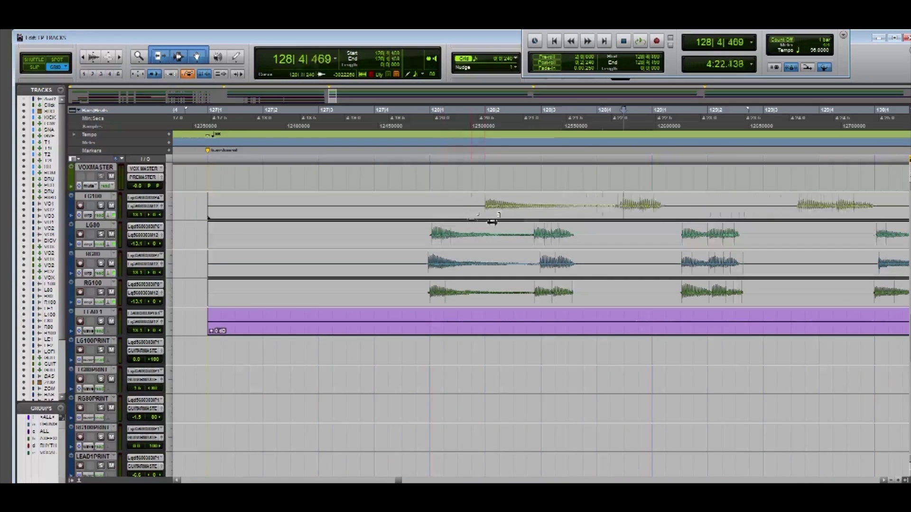
pyautogui.moveTo(492, 222); pyautogui.dragTo(389, 221)
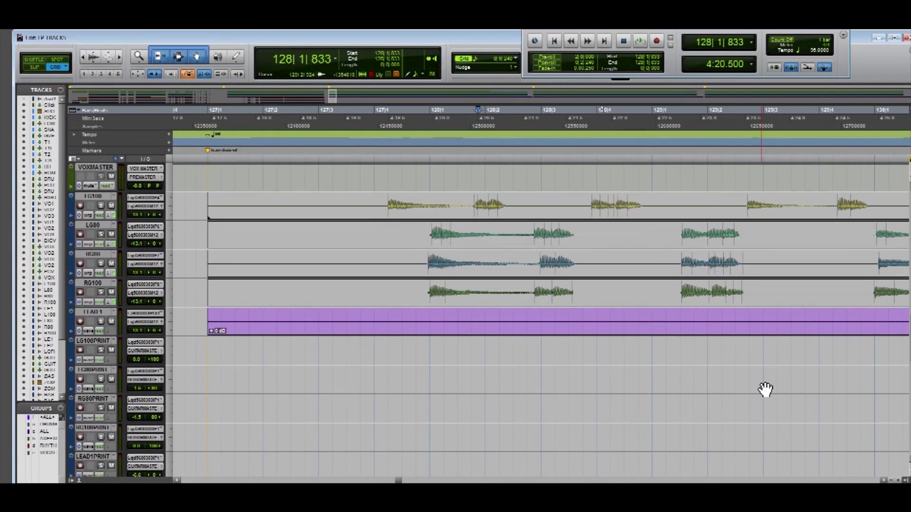
# - Check how the stretch affects the rest of the LG100 clip, and undo the warp
pyautogui.click(892, 480)
pyautogui.click(891, 481)
pyautogui.click(891, 481)
pyautogui.click(891, 481)
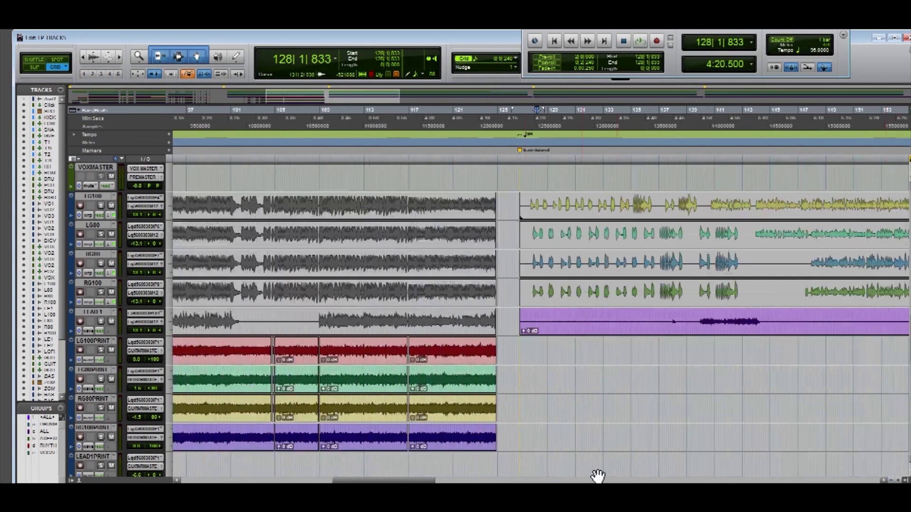
pyautogui.moveTo(438, 479); pyautogui.dragTo(472, 479)
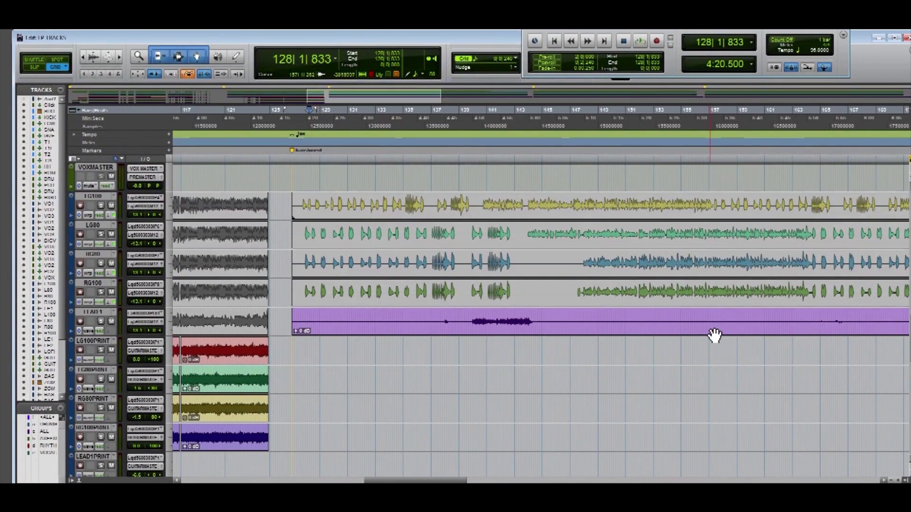
pyautogui.hotkey('ctrl', 'z')
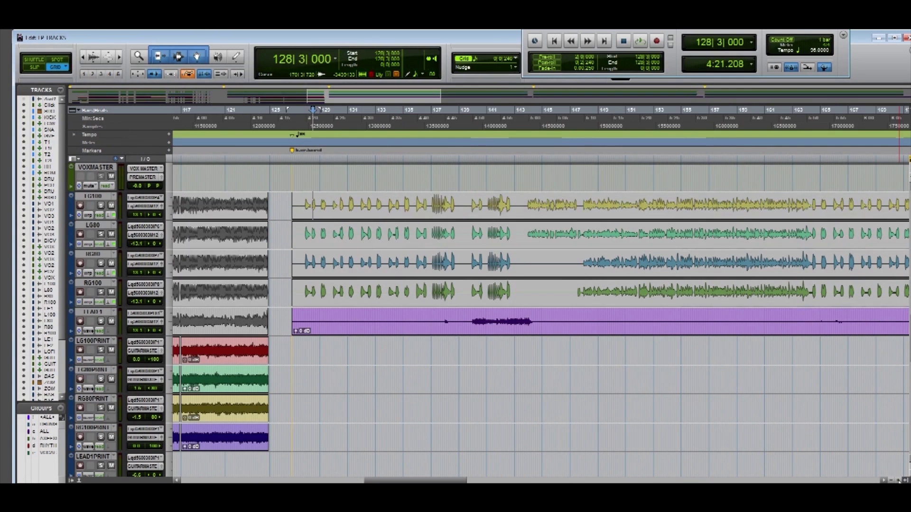
# - Anchor the four rhythm guitar clips with warp markers at their starts at bar 127 and just before their ends near 205|4
pyautogui.click(899, 481)
pyautogui.click(899, 481)
pyautogui.click(899, 481)
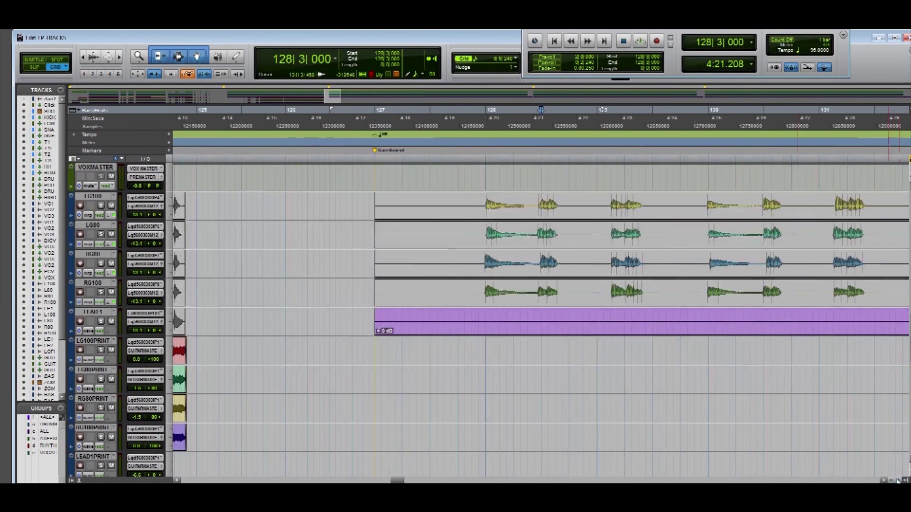
pyautogui.hotkey('ctrl', ']')
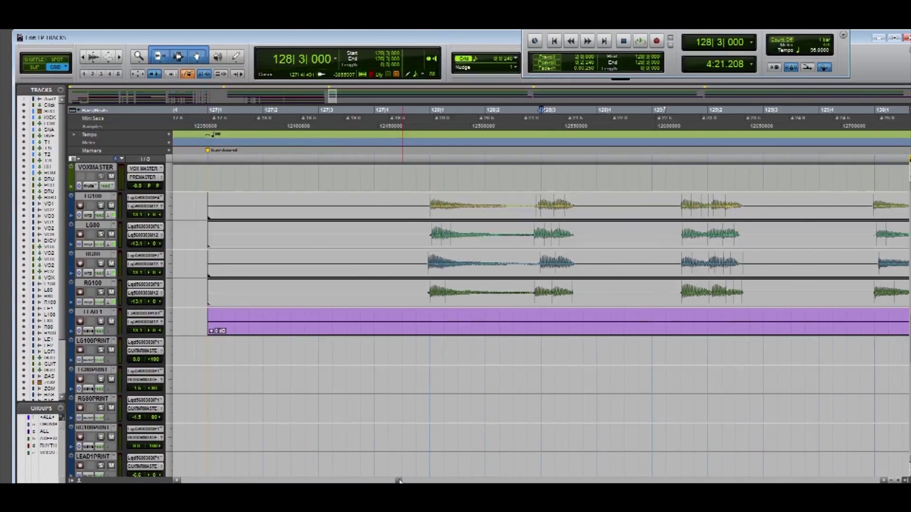
pyautogui.moveTo(399, 481); pyautogui.dragTo(559, 481)
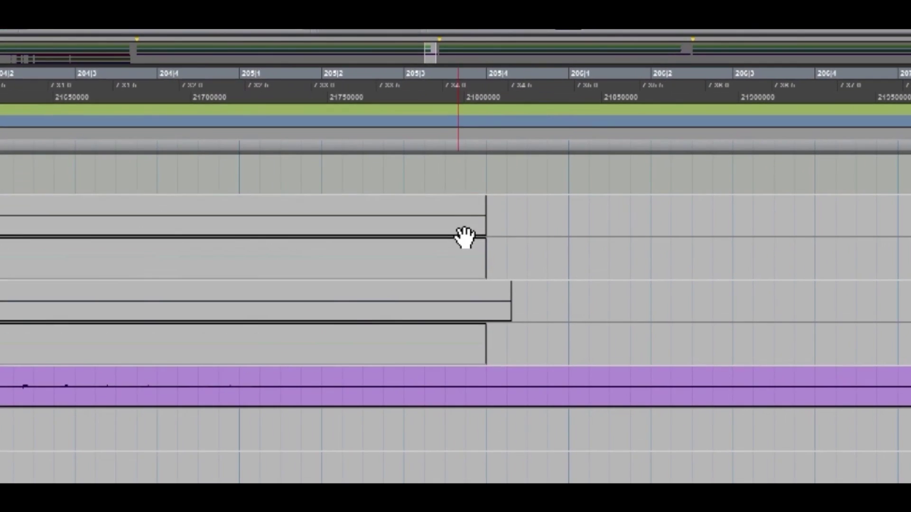
pyautogui.click(552, 221)
pyautogui.click(460, 277)
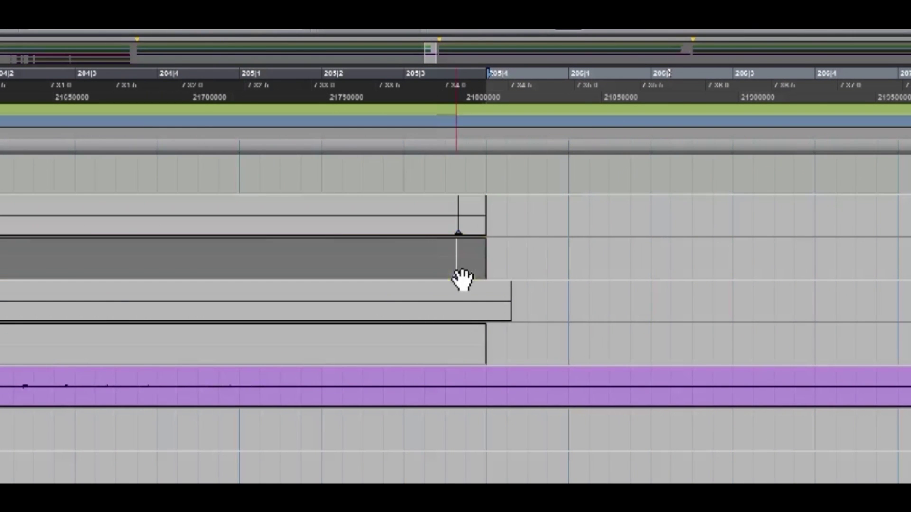
pyautogui.click(463, 315)
pyautogui.click(462, 361)
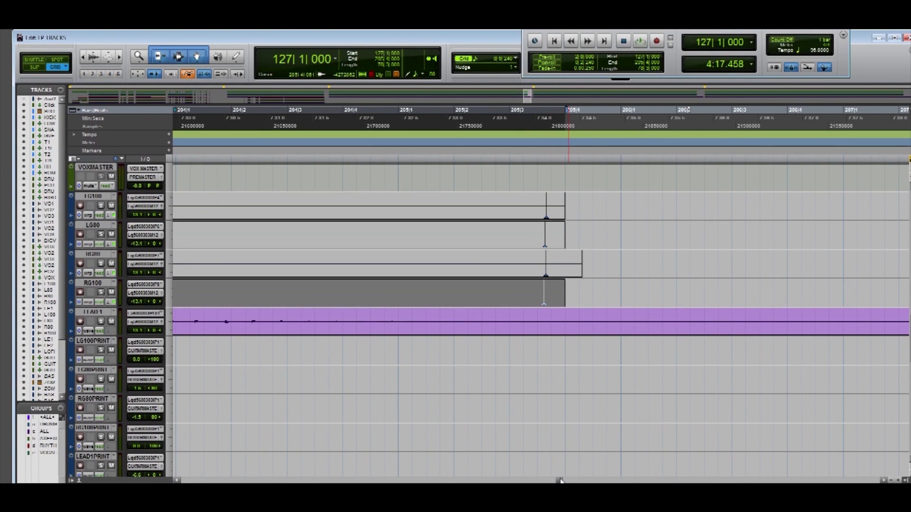
# - Warp the first guitar hit on LG100, LG80, RG80 and RG100 onto the grid line at 128|1
pyautogui.moveTo(560, 481); pyautogui.dragTo(401, 453)
pyautogui.hscroll(-2, 402, 456)
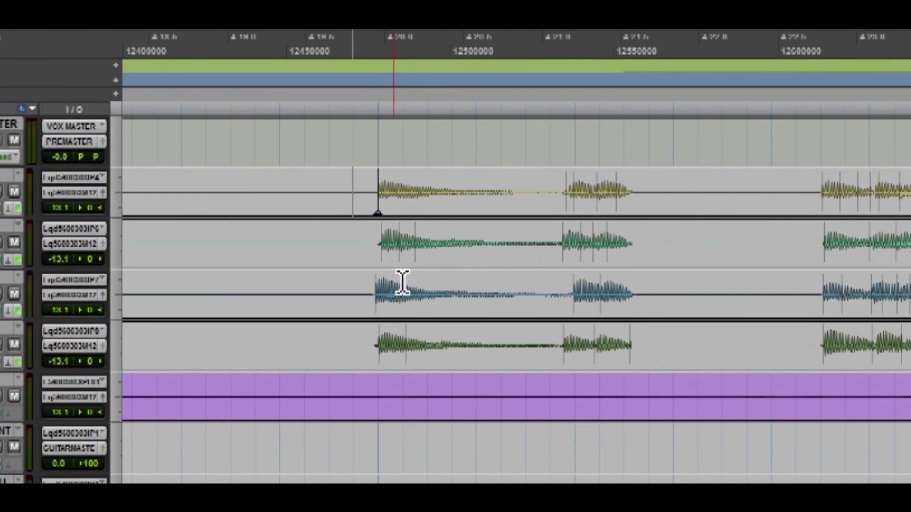
pyautogui.moveTo(387, 258); pyautogui.dragTo(384, 259)
pyautogui.moveTo(382, 310); pyautogui.dragTo(385, 309)
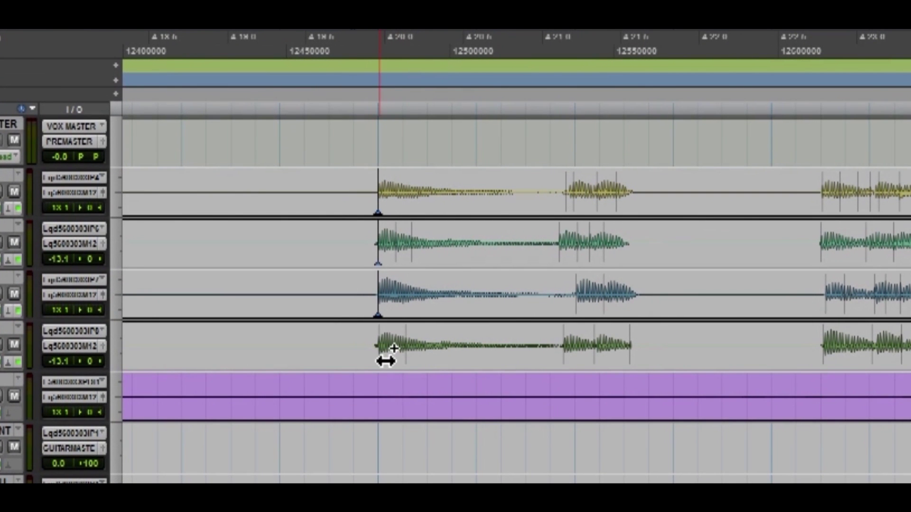
pyautogui.moveTo(386, 360)
pyautogui.mouseDown()
pyautogui.moveTo(377, 356)
pyautogui.moveTo(385, 356)
pyautogui.mouseUp()
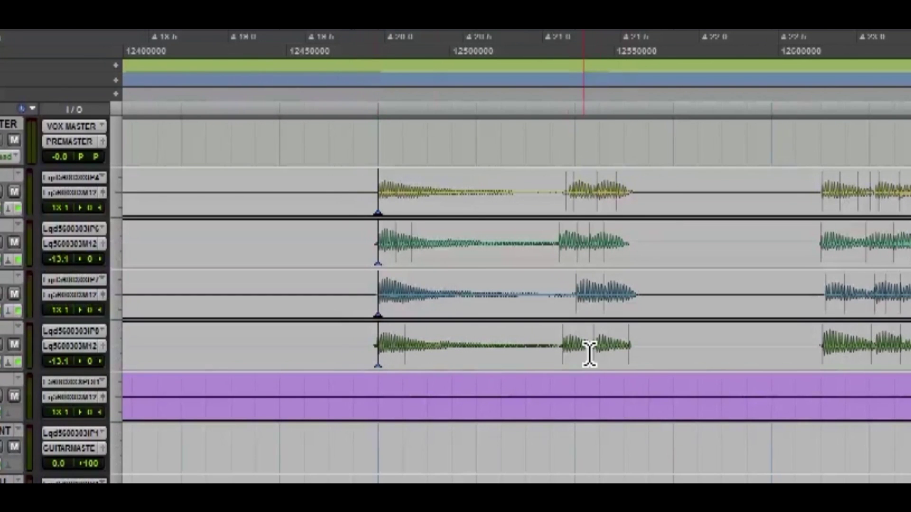
# - Warp the next two hits on all four guitar tracks onto the grid at 128|3 and one sixteenth note after it
pyautogui.moveTo(570, 356); pyautogui.dragTo(589, 365)
pyautogui.moveTo(583, 313); pyautogui.dragTo(586, 314)
pyautogui.moveTo(566, 263); pyautogui.dragTo(606, 266)
pyautogui.moveTo(610, 312); pyautogui.dragTo(606, 313)
pyautogui.moveTo(611, 361); pyautogui.dragTo(607, 362)
pyautogui.moveTo(573, 209); pyautogui.dragTo(583, 210)
pyautogui.moveTo(604, 209); pyautogui.dragTo(606, 209)
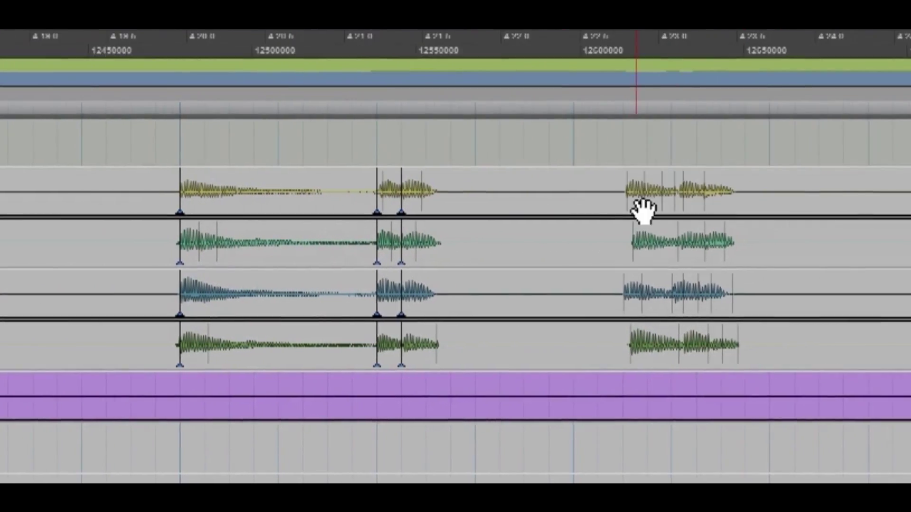
# - Warp the next two hits on LG100, LG80, RG80 and RG100 onto the grid at 129|1|480 and 129|2
pyautogui.moveTo(831, 211); pyautogui.dragTo(828, 211)
pyautogui.moveTo(505, 353); pyautogui.dragTo(496, 354)
pyautogui.moveTo(547, 368); pyautogui.dragTo(545, 368)
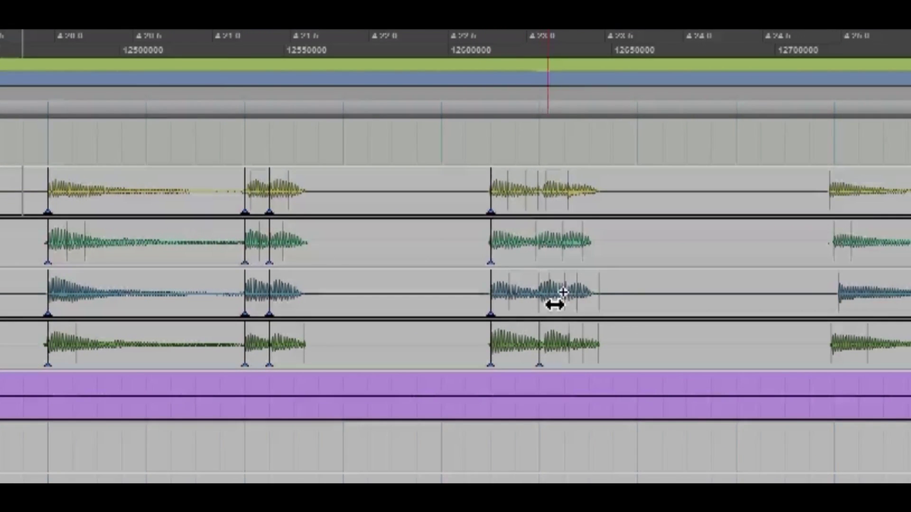
pyautogui.moveTo(544, 303); pyautogui.dragTo(544, 301)
pyautogui.click(545, 259)
pyautogui.click(551, 208)
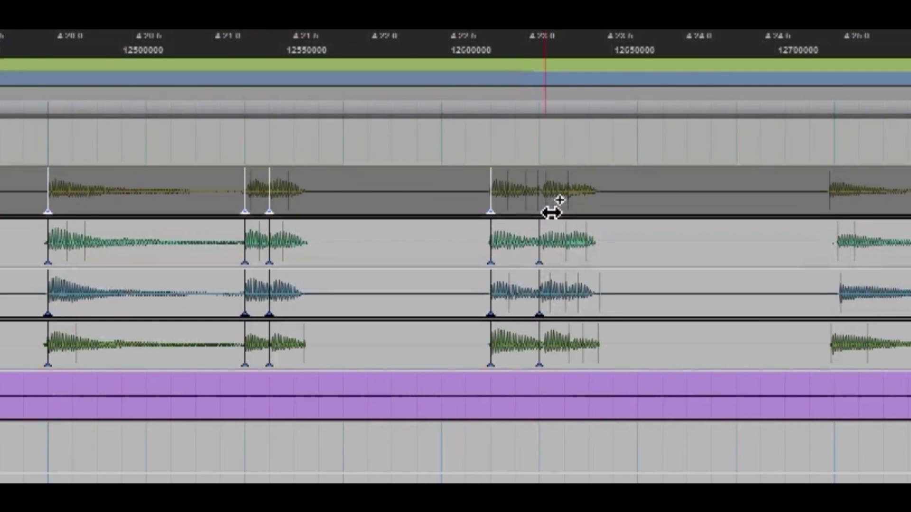
pyautogui.moveTo(551, 210); pyautogui.dragTo(549, 209)
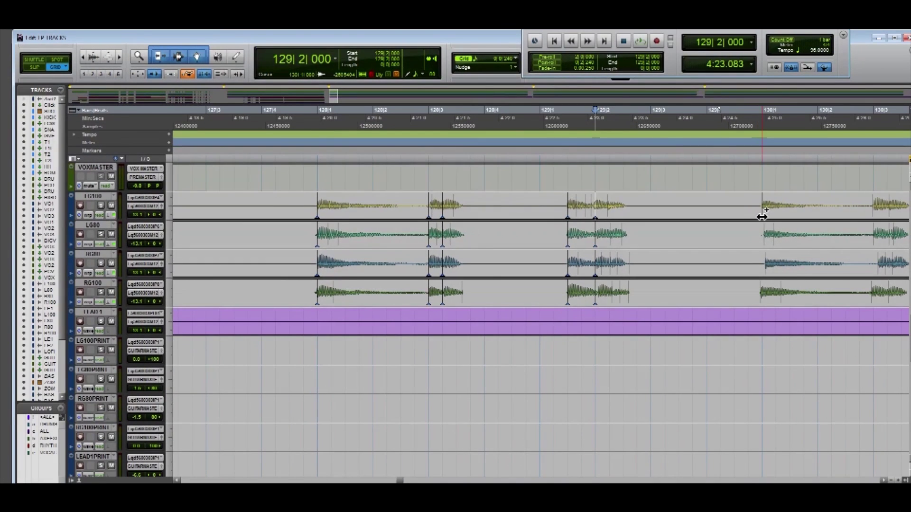
# - Warp the sustained hit on all four guitar tracks onto the grid line at 130|1
pyautogui.click(768, 247)
pyautogui.click(768, 273)
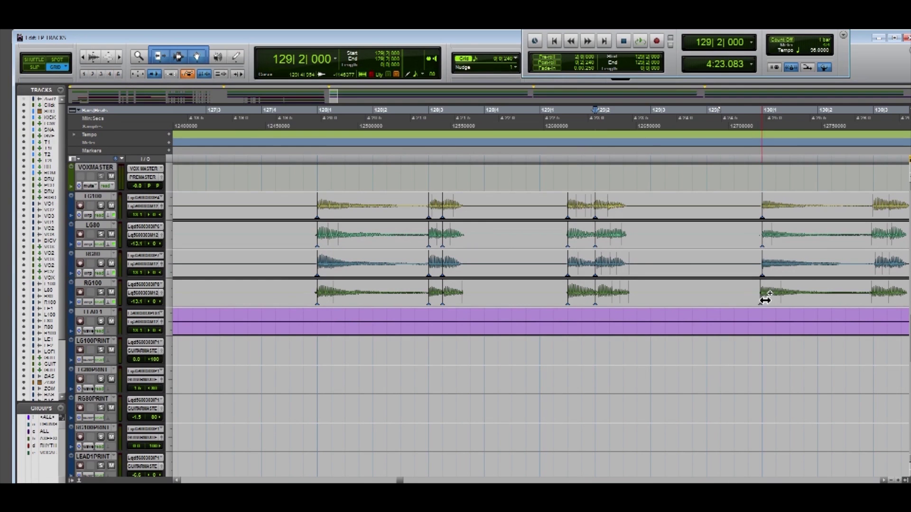
pyautogui.click(765, 299)
# - Select each warped group of hits across the four guitar tracks from 128|1 to 129|2 to compare their alignment
pyautogui.moveTo(324, 208); pyautogui.dragTo(427, 290)
pyautogui.moveTo(433, 201); pyautogui.dragTo(468, 291)
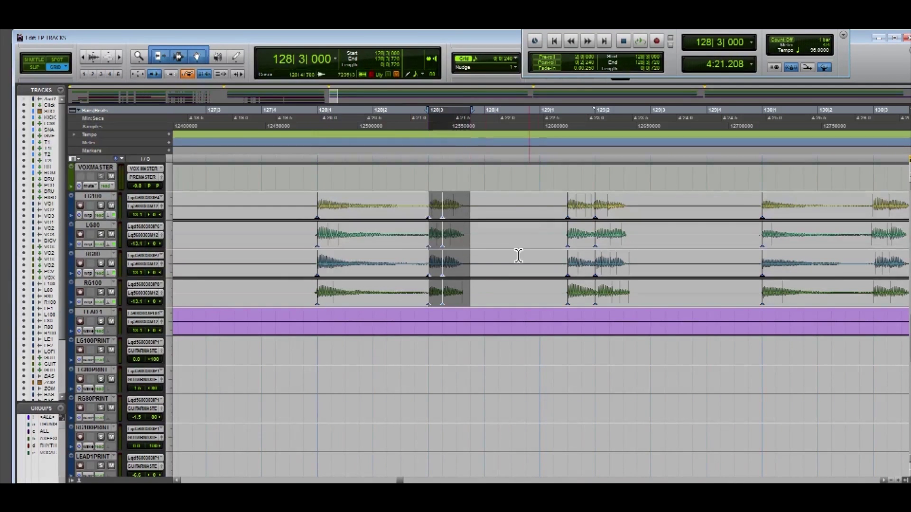
pyautogui.moveTo(568, 209); pyautogui.dragTo(637, 299)
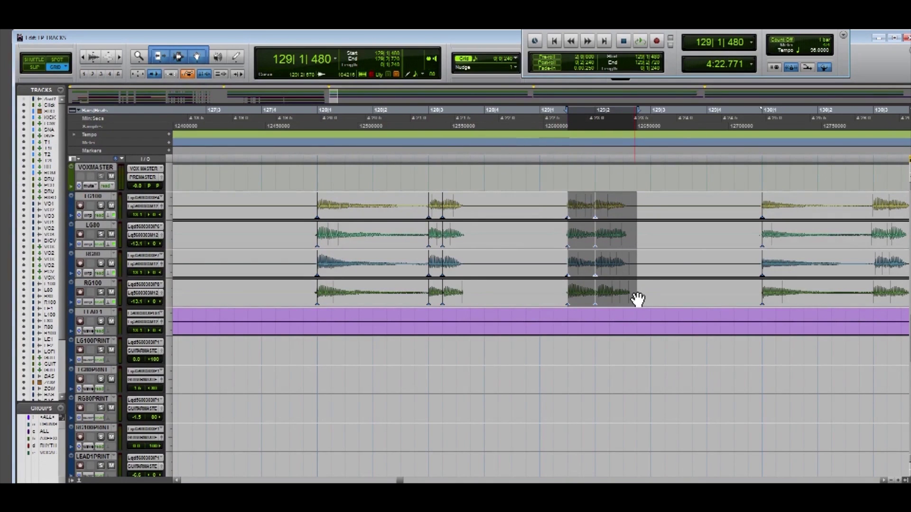
pyautogui.moveTo(607, 205); pyautogui.dragTo(637, 309)
# - Warp the closing hit of the bar 129 phrase onto the grid one sixteenth note after 129|2 on the guitar tracks
pyautogui.click(614, 210)
pyautogui.press('Tab')
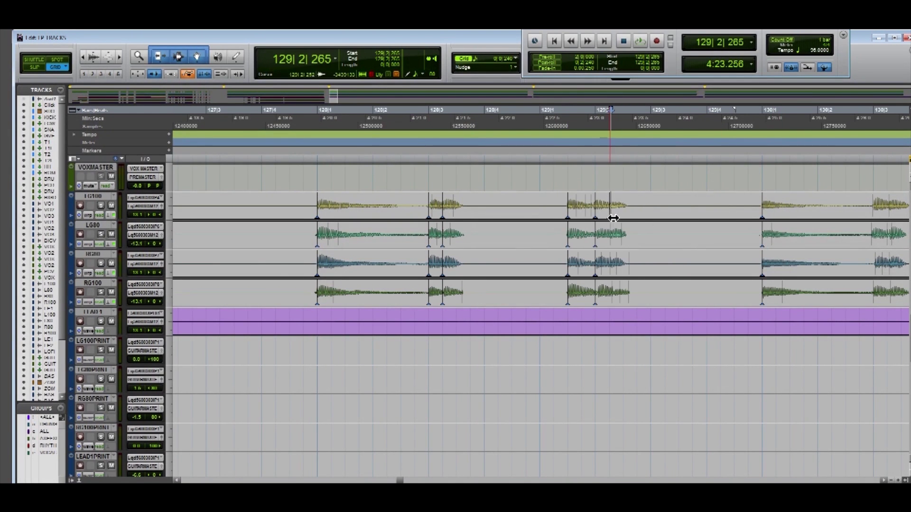
pyautogui.moveTo(612, 217); pyautogui.dragTo(609, 218)
# - Warp the two hits on all four guitar tracks onto the grid at 130|3 and one sixteenth note after it
pyautogui.click(883, 480)
pyautogui.hscroll(10, 698, 292)
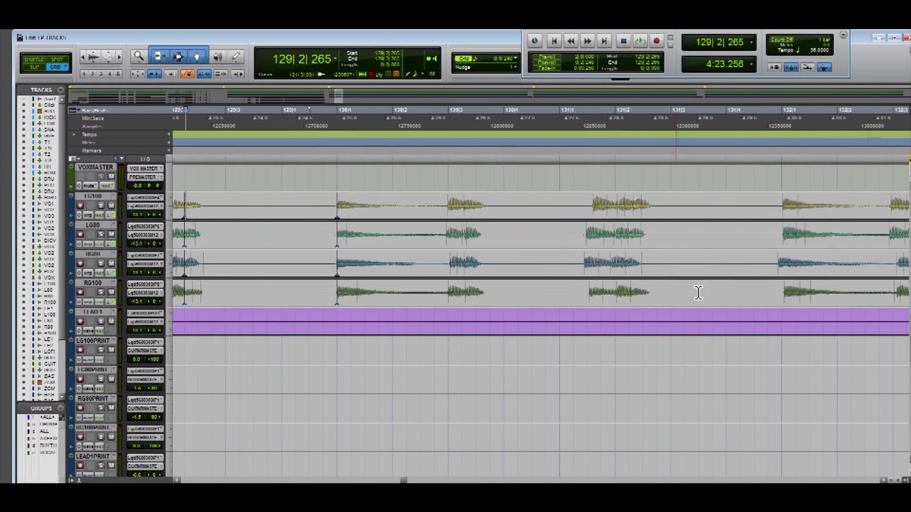
pyautogui.click(453, 217)
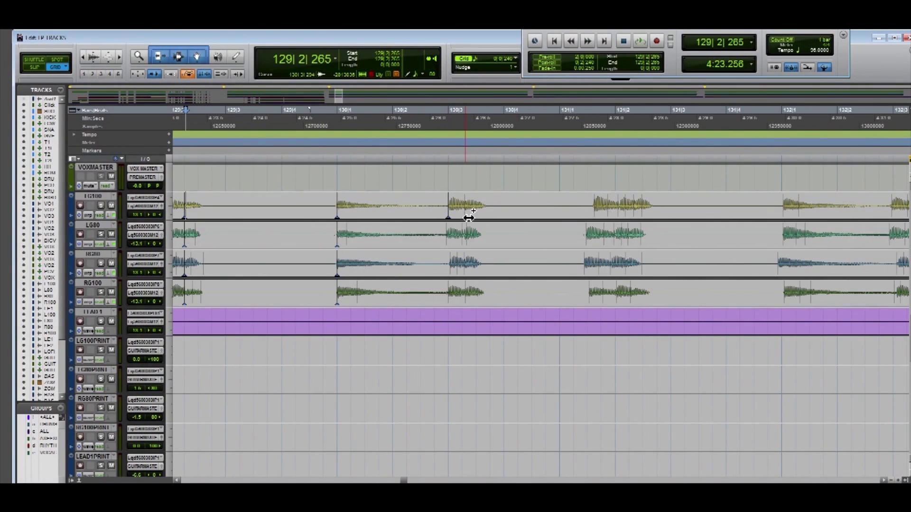
pyautogui.moveTo(467, 217)
pyautogui.mouseDown()
pyautogui.moveTo(451, 271)
pyautogui.moveTo(465, 273)
pyautogui.moveTo(466, 303)
pyautogui.mouseUp()
pyautogui.click(452, 303)
# - Warp the following pair of hits on all four guitar tracks onto the grid at 131|1|480 and 131|2
pyautogui.moveTo(588, 306); pyautogui.dragTo(590, 305)
pyautogui.moveTo(618, 305); pyautogui.dragTo(619, 305)
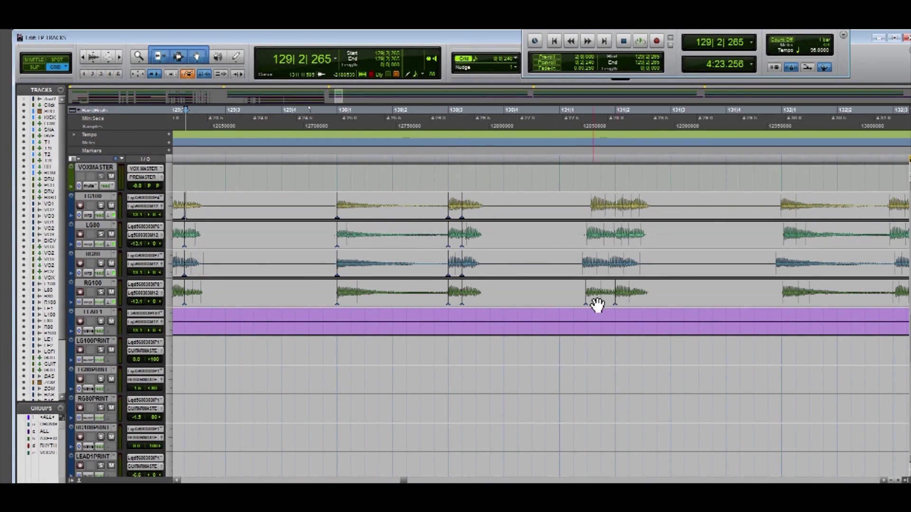
pyautogui.moveTo(586, 274); pyautogui.dragTo(619, 272)
pyautogui.moveTo(617, 245)
pyautogui.mouseDown()
pyautogui.moveTo(591, 244)
pyautogui.moveTo(592, 218)
pyautogui.moveTo(619, 221)
pyautogui.mouseUp()
pyautogui.click(615, 217)
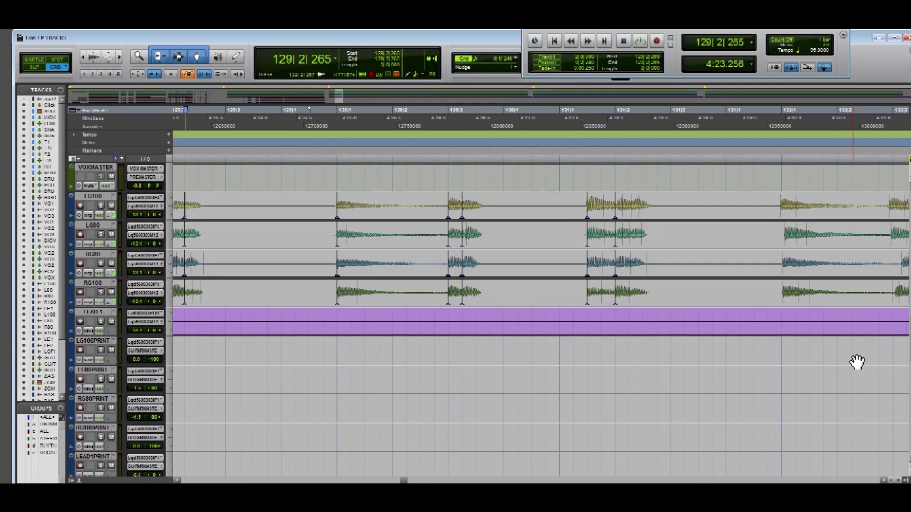
# - Locate the run of short hits in bar 137 and warp the sustained hit after it onto 138|1 on all four guitar tracks
pyautogui.click(889, 481)
pyautogui.click(889, 482)
pyautogui.click(890, 482)
pyautogui.click(889, 482)
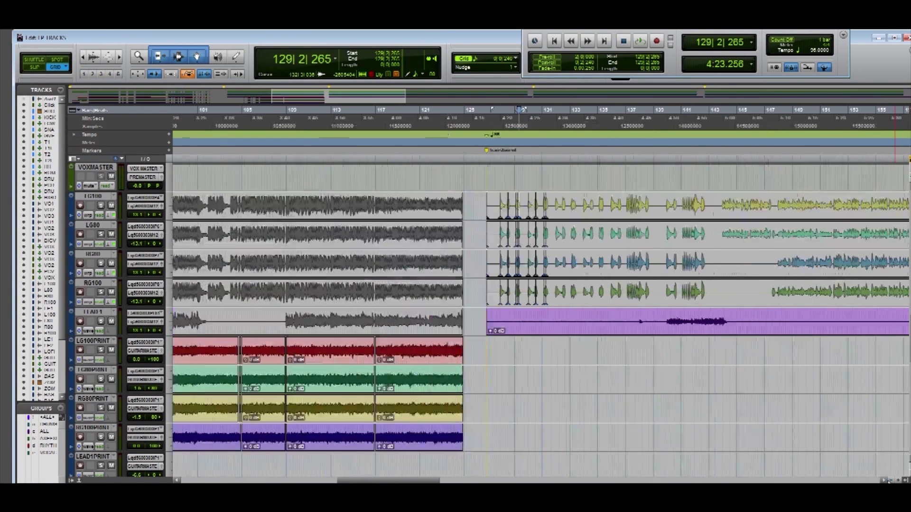
pyautogui.click(633, 210)
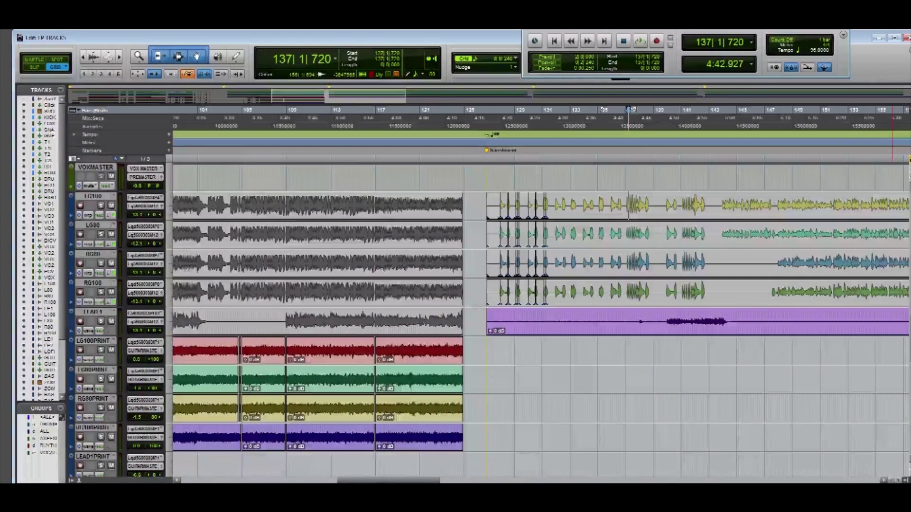
pyautogui.click(898, 480)
pyautogui.click(897, 480)
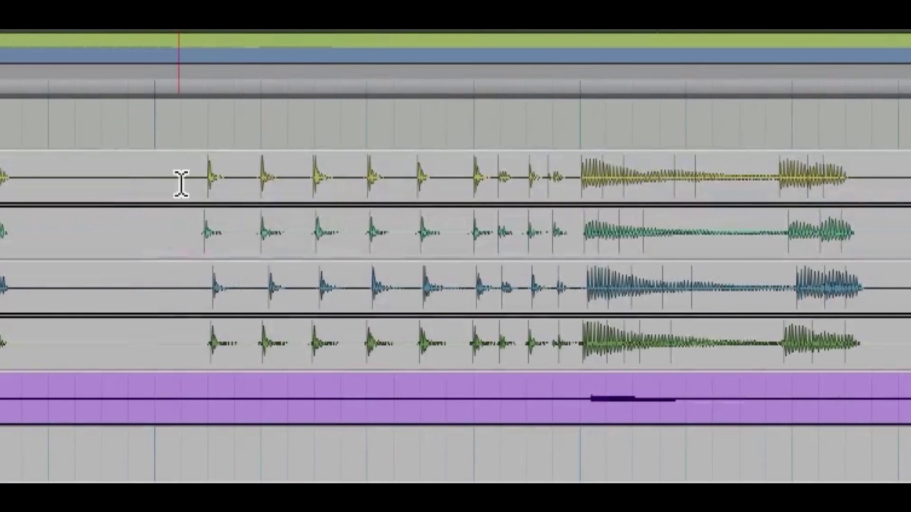
pyautogui.click(235, 182)
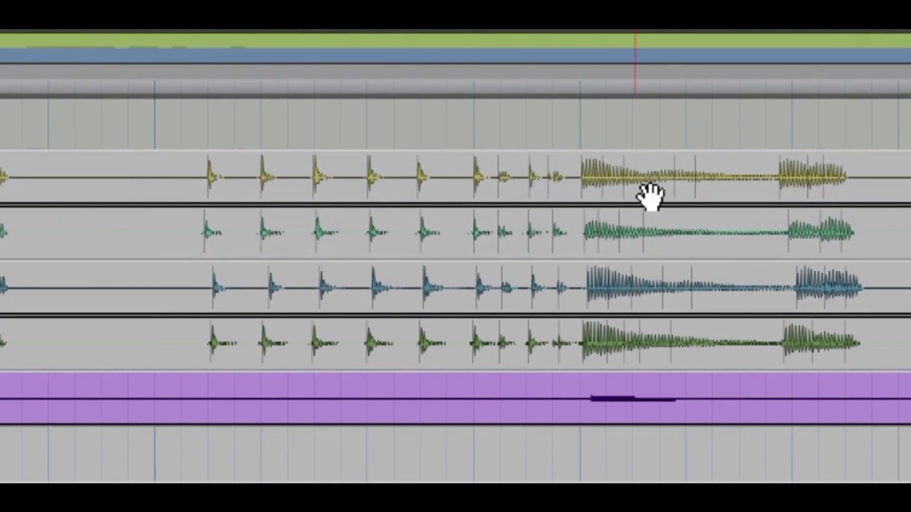
pyautogui.moveTo(589, 197); pyautogui.dragTo(588, 197)
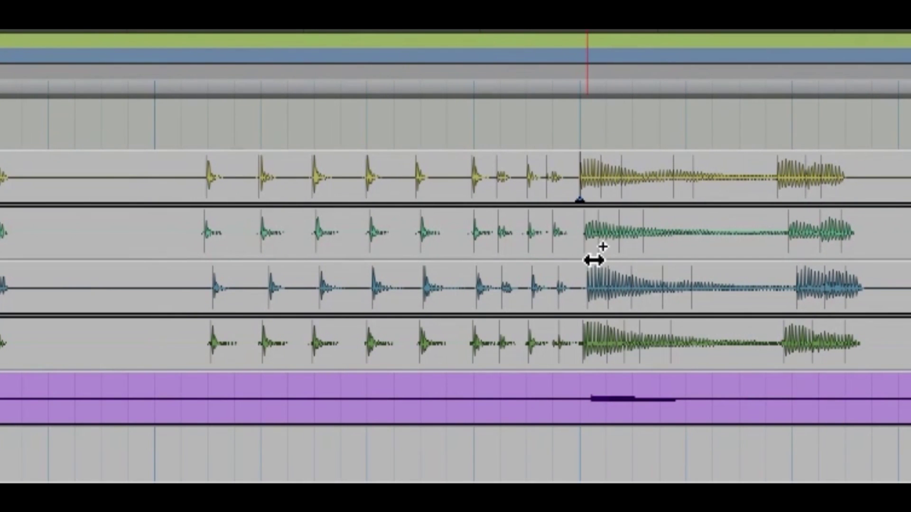
pyautogui.moveTo(593, 258); pyautogui.dragTo(589, 258)
pyautogui.moveTo(596, 299); pyautogui.dragTo(588, 299)
pyautogui.moveTo(592, 360); pyautogui.dragTo(585, 357)
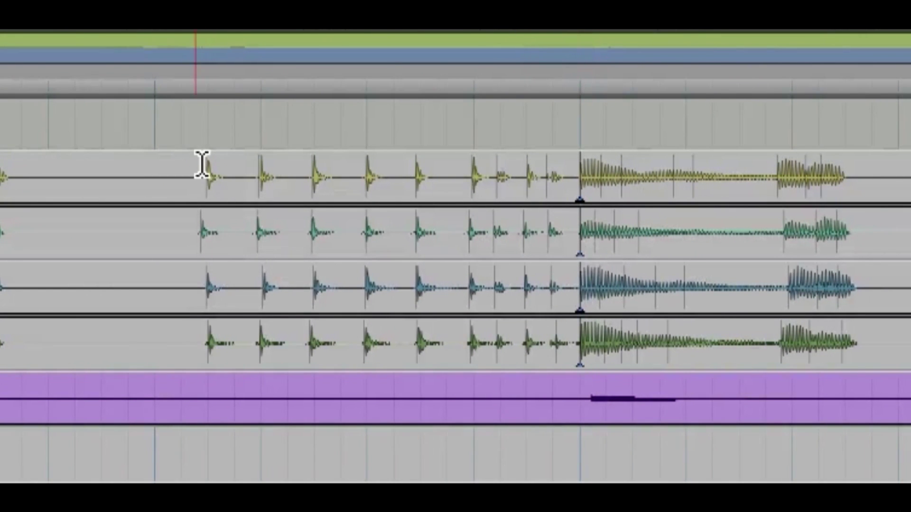
# - Select the short hits from 137|1|240 to just before 138|1 on all four guitar tracks and set the Quantize grid to 1/16 note
pyautogui.moveTo(182, 170); pyautogui.dragTo(568, 372)
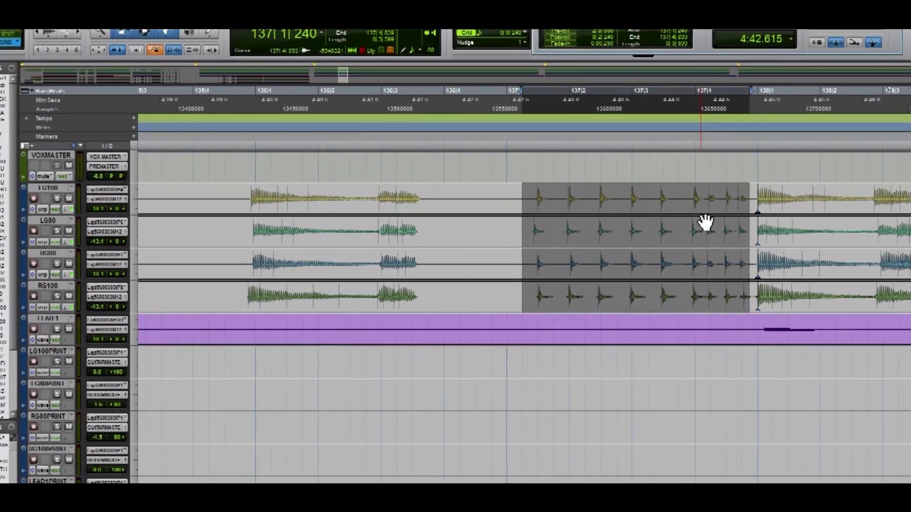
pyautogui.hotkey('alt', '0')
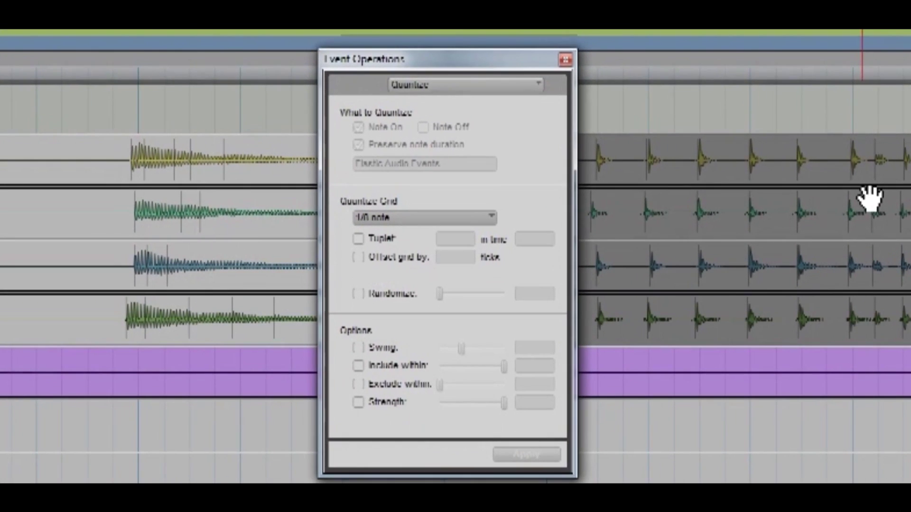
pyautogui.moveTo(494, 67); pyautogui.dragTo(403, 61)
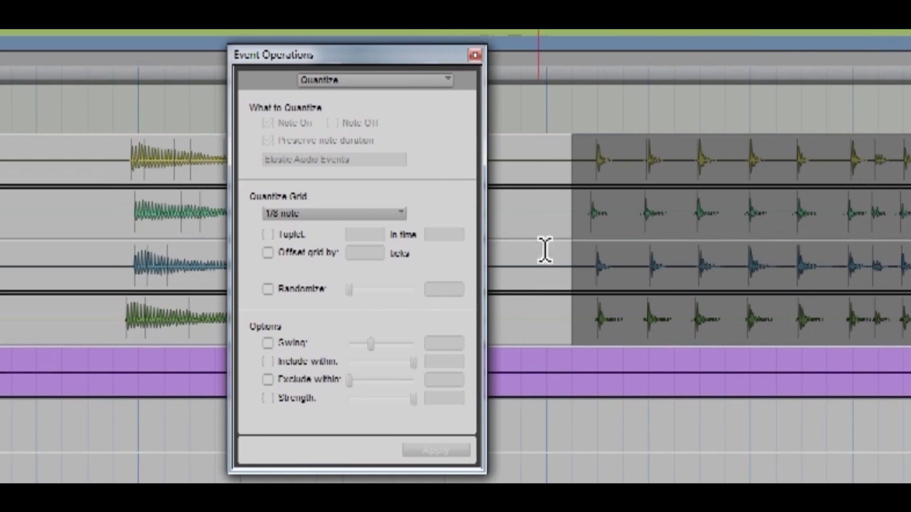
pyautogui.click(392, 215)
pyautogui.click(396, 216)
pyautogui.click(381, 216)
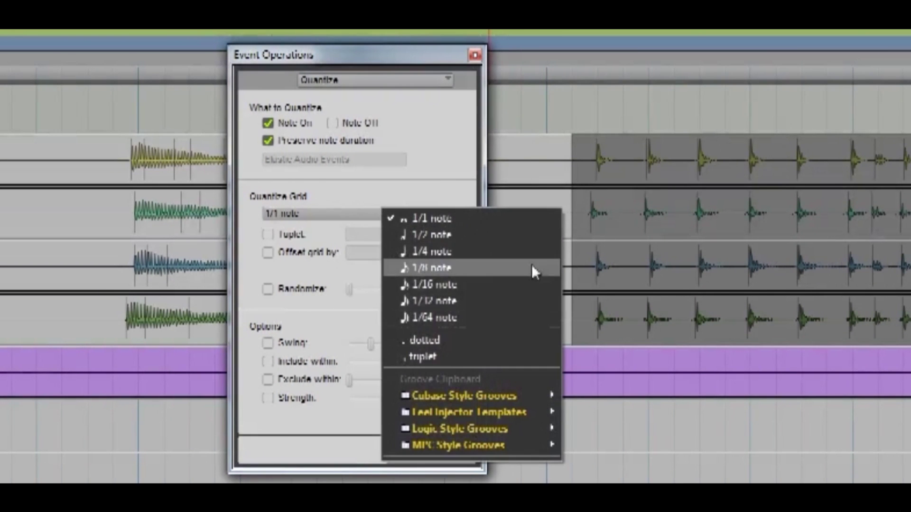
pyautogui.click(455, 288)
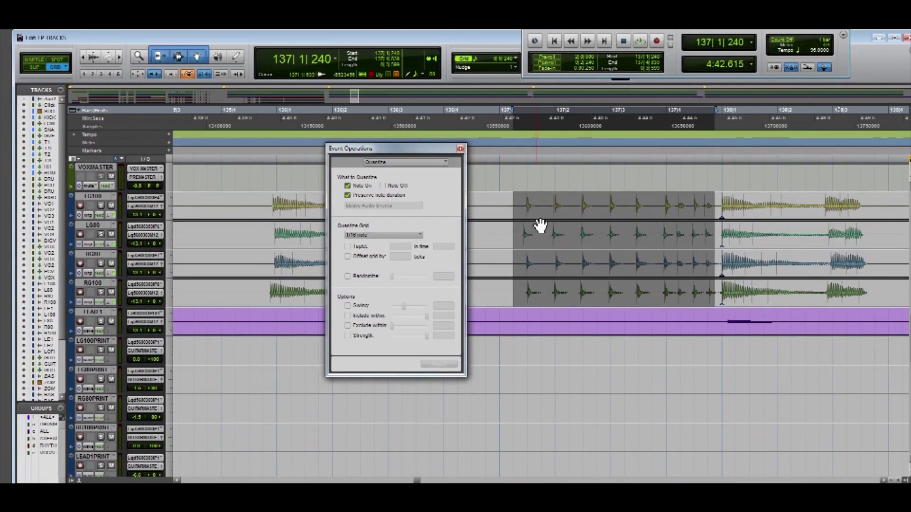
# - Quantize the selected Elastic Audio Events in bar 137 to the 1/16 note grid and check the resulting warp markers
pyautogui.moveTo(553, 163); pyautogui.dragTo(877, 313)
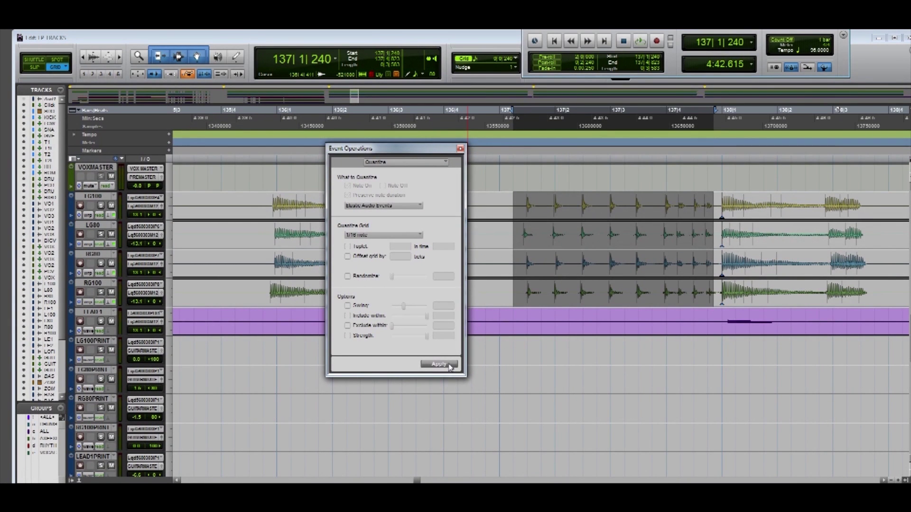
pyautogui.click(448, 366)
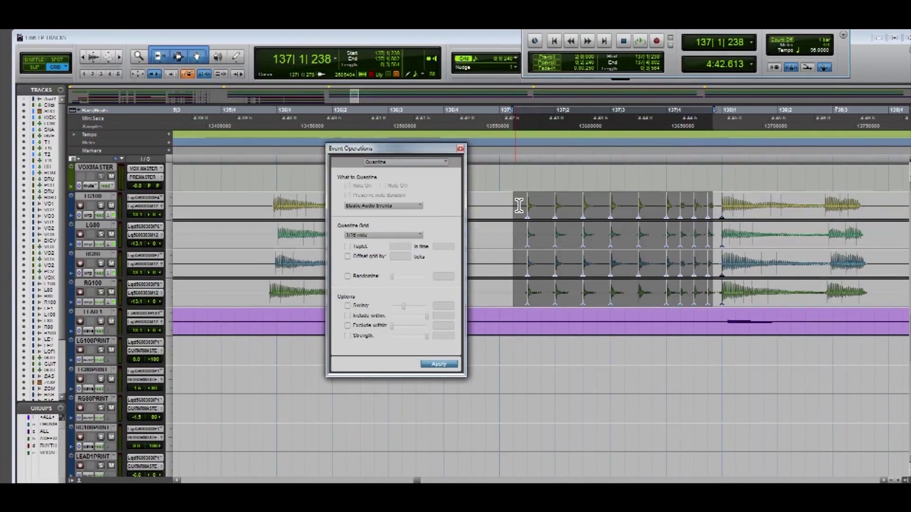
pyautogui.moveTo(519, 205); pyautogui.dragTo(724, 317)
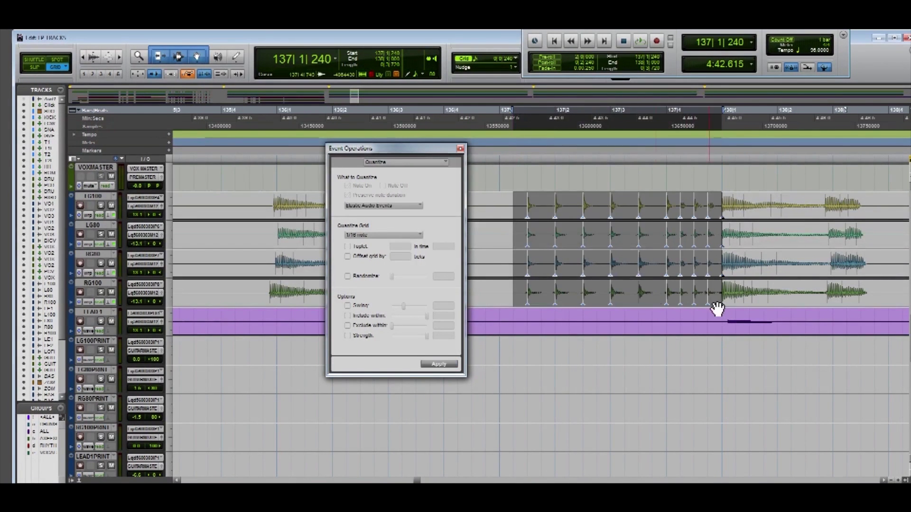
pyautogui.click(647, 308)
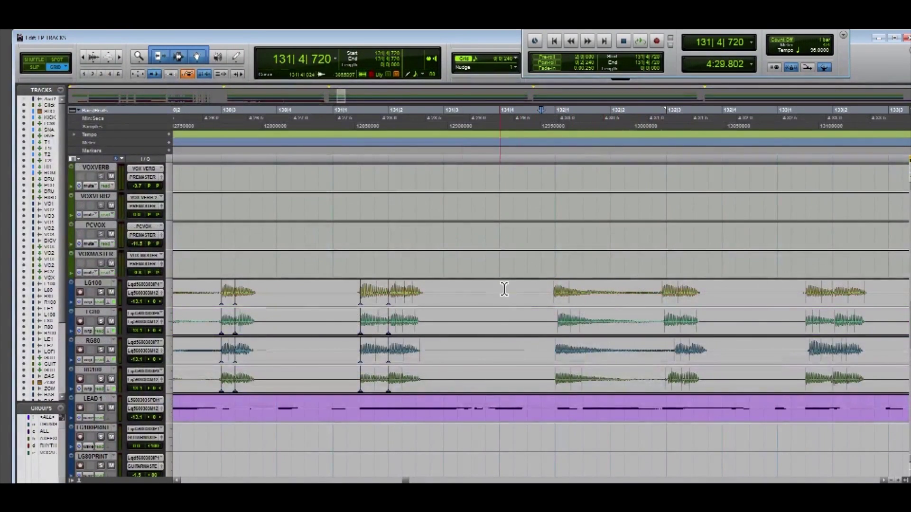
# - Create an Edit and Mix group named TEST from the LG100, LG80, RG80 and RG100 tracks
pyautogui.scroll(1, 306, 331)
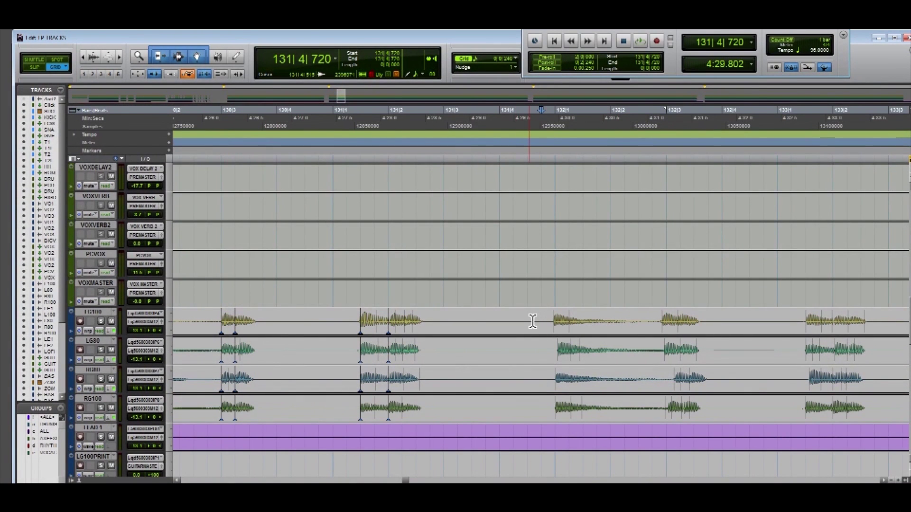
pyautogui.click(517, 334)
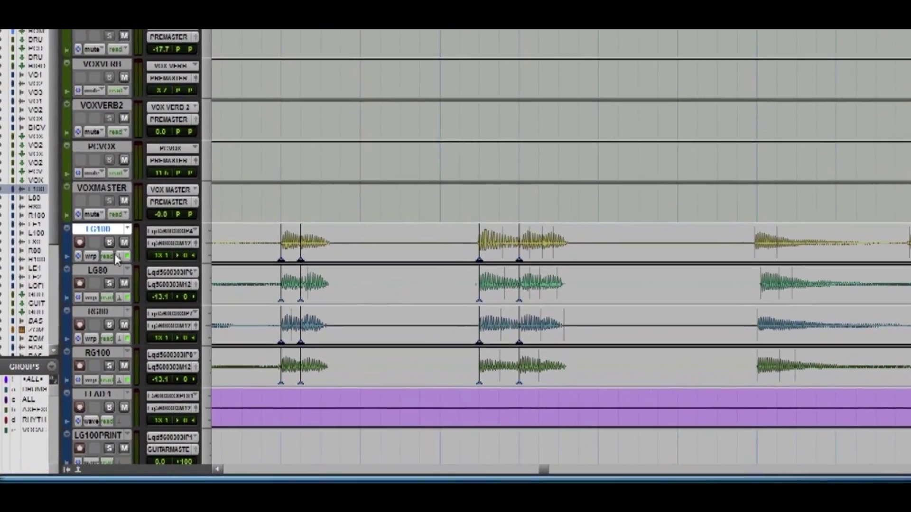
pyautogui.keyDown('shift'); pyautogui.click(103, 272); pyautogui.keyUp('shift')
pyautogui.keyDown('shift'); pyautogui.click(103, 313); pyautogui.keyUp('shift')
pyautogui.keyDown('shift'); pyautogui.click(103, 354); pyautogui.keyUp('shift')
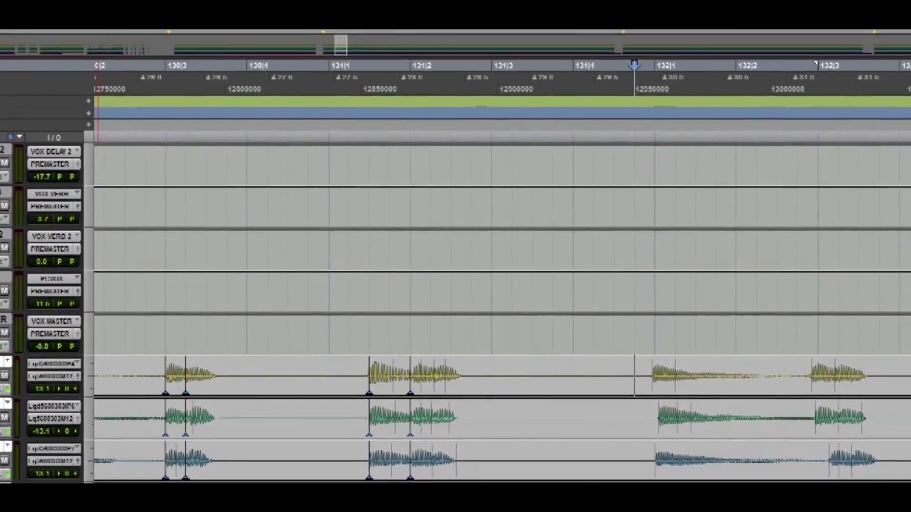
pyautogui.hotkey('ctrl', 'g')
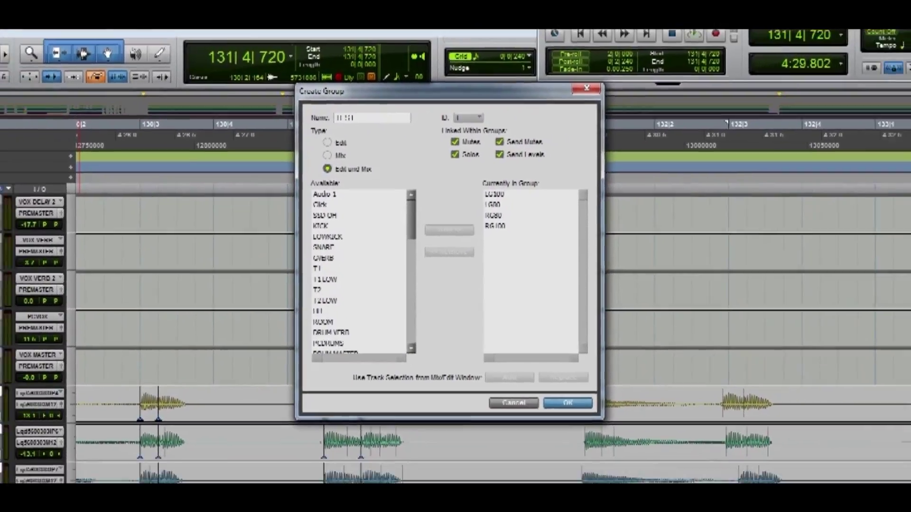
pyautogui.press('Return')
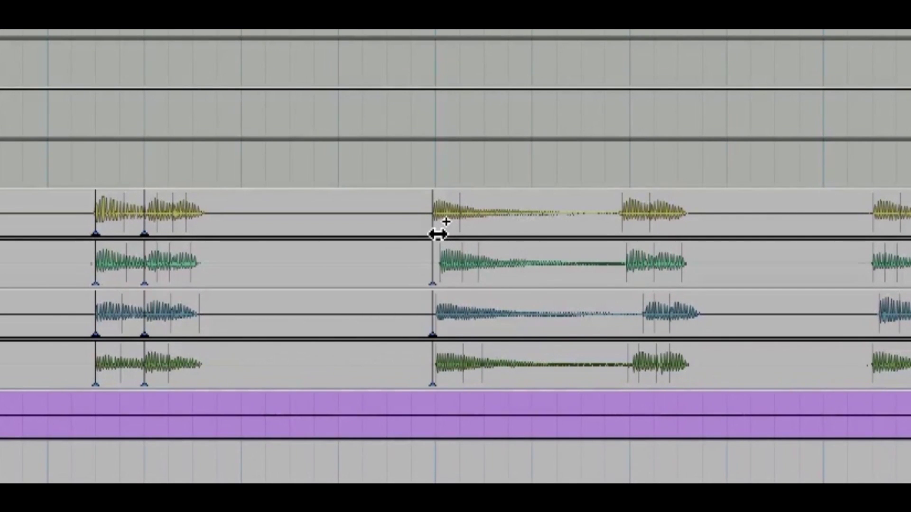
# - Warp the hit at 132|1 onto the grid on each guitar track, removing the misplaced markers added by the grouped edit
pyautogui.moveTo(438, 234); pyautogui.dragTo(441, 234)
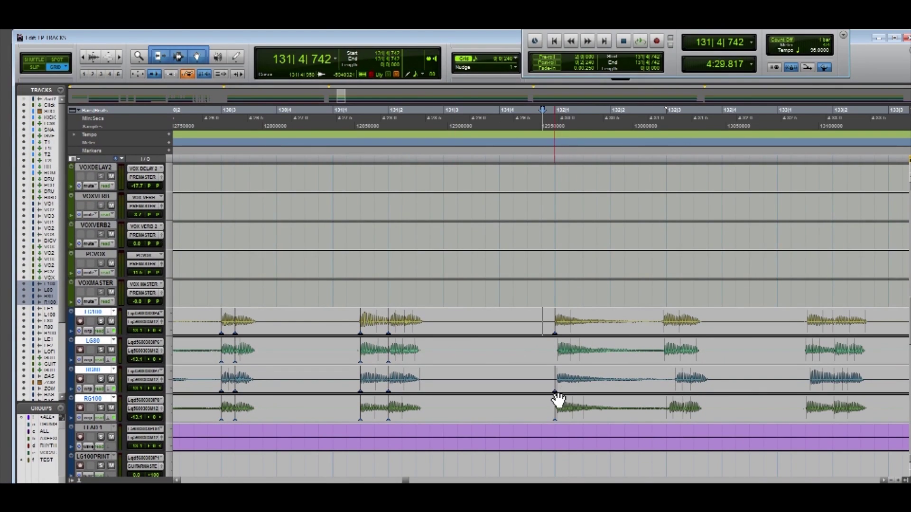
pyautogui.keyDown('alt'); pyautogui.click(555, 392); pyautogui.keyUp('alt')
pyautogui.keyDown('alt'); pyautogui.click(556, 421); pyautogui.keyUp('alt')
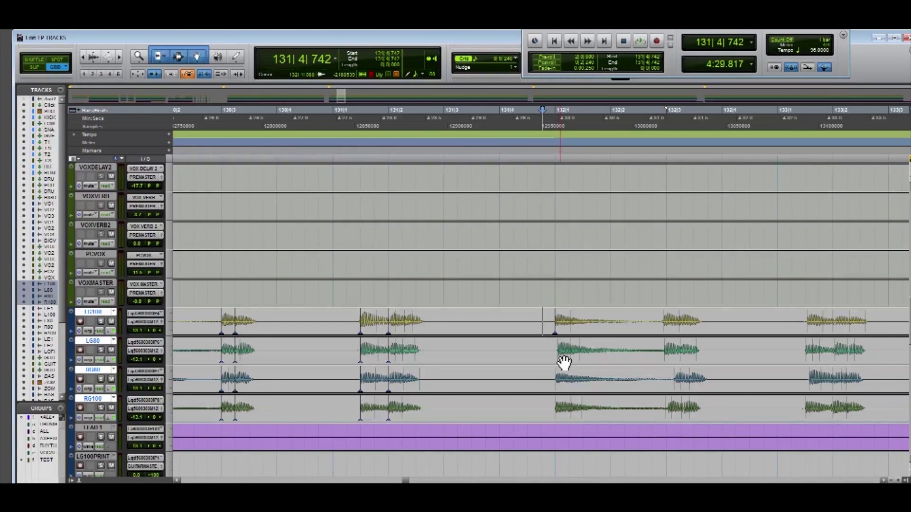
pyautogui.moveTo(558, 361); pyautogui.dragTo(556, 361)
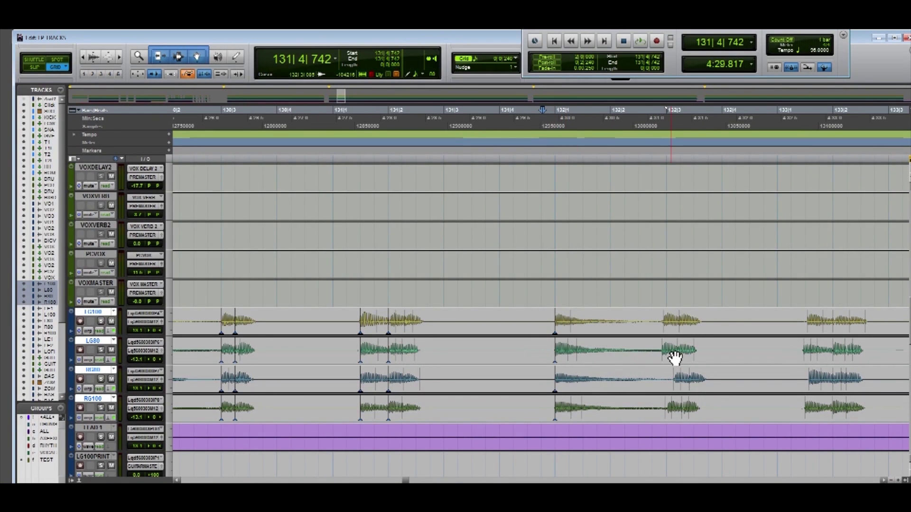
# - Warp the next two hits on the four guitar tracks onto the grid at 132|3 and one sixteenth note after it
pyautogui.moveTo(663, 331); pyautogui.dragTo(680, 330)
pyautogui.moveTo(663, 360); pyautogui.dragTo(666, 361)
pyautogui.moveTo(683, 361); pyautogui.dragTo(680, 360)
pyautogui.moveTo(673, 390); pyautogui.dragTo(666, 390)
pyautogui.moveTo(681, 389); pyautogui.dragTo(680, 390)
pyautogui.moveTo(668, 419); pyautogui.dragTo(666, 419)
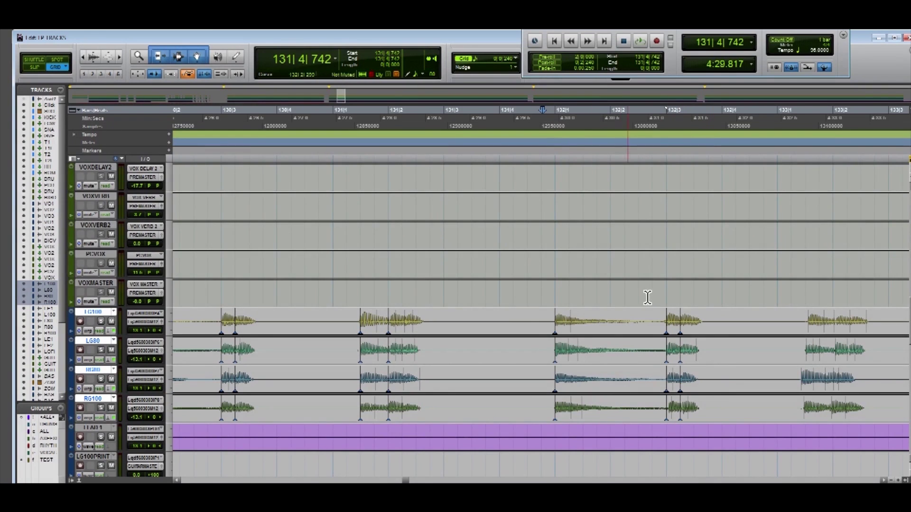
# - Warp the three hits in bar 133 onto the grid on each of the four guitar tracks
pyautogui.press('r')
pyautogui.click(675, 318)
pyautogui.press('t')
pyautogui.moveTo(544, 331); pyautogui.dragTo(541, 331)
pyautogui.moveTo(567, 331)
pyautogui.mouseDown()
pyautogui.moveTo(584, 331)
pyautogui.moveTo(571, 356)
pyautogui.mouseUp()
pyautogui.click(583, 362)
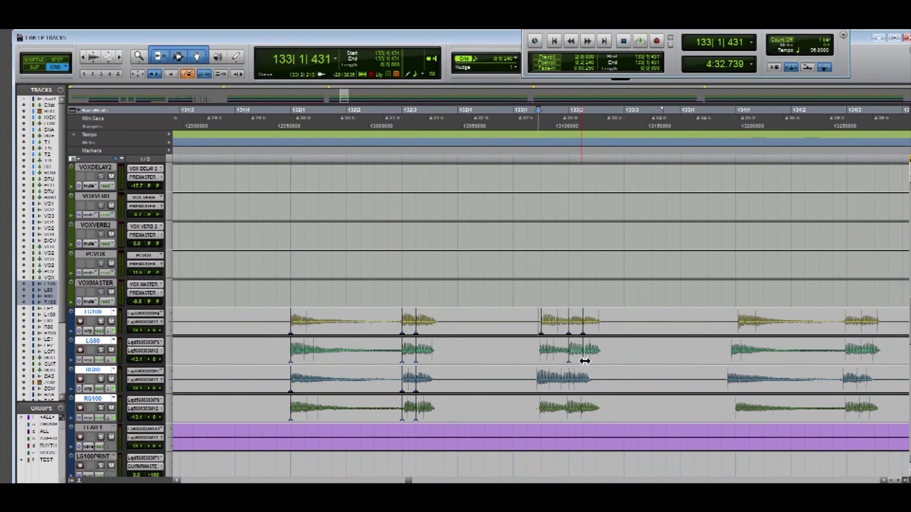
pyautogui.moveTo(538, 387); pyautogui.dragTo(569, 390)
pyautogui.moveTo(582, 390); pyautogui.dragTo(583, 389)
pyautogui.moveTo(539, 418); pyautogui.dragTo(541, 418)
pyautogui.moveTo(567, 417); pyautogui.dragTo(568, 418)
pyautogui.moveTo(581, 417); pyautogui.dragTo(583, 417)
# - Warp the remaining hits in bars 134 to 136 onto the grid across the four guitar tracks
pyautogui.hscroll(5, 803, 408)
pyautogui.click(500, 420)
pyautogui.moveTo(496, 419); pyautogui.dragTo(493, 418)
pyautogui.moveTo(601, 333); pyautogui.dragTo(603, 333)
pyautogui.moveTo(606, 362); pyautogui.dragTo(633, 332)
pyautogui.hscroll(5, 622, 408)
pyautogui.click(443, 418)
pyautogui.moveTo(762, 362); pyautogui.dragTo(759, 390)
pyautogui.moveTo(762, 418); pyautogui.dragTo(759, 418)
# - Warp the closing double hit at 138|3 onto the grid on the four guitar tracks
pyautogui.hscroll(5, 764, 415)
pyautogui.moveTo(841, 332); pyautogui.dragTo(838, 333)
pyautogui.moveTo(841, 361); pyautogui.dragTo(839, 361)
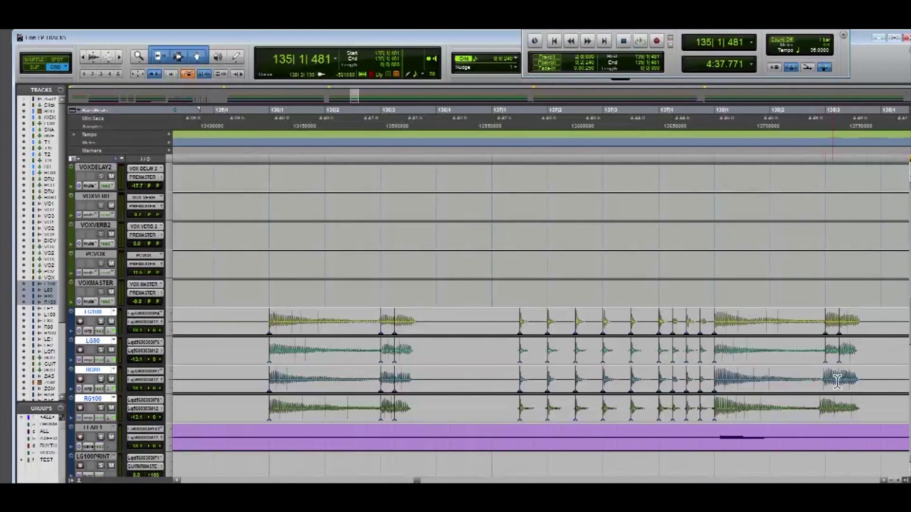
pyautogui.moveTo(841, 418); pyautogui.dragTo(838, 419)
# - Play the four soloed guitar tracks from 128|1 through bar 138 to check the tightened timing
pyautogui.press('r')
pyautogui.moveTo(422, 480); pyautogui.dragTo(408, 480)
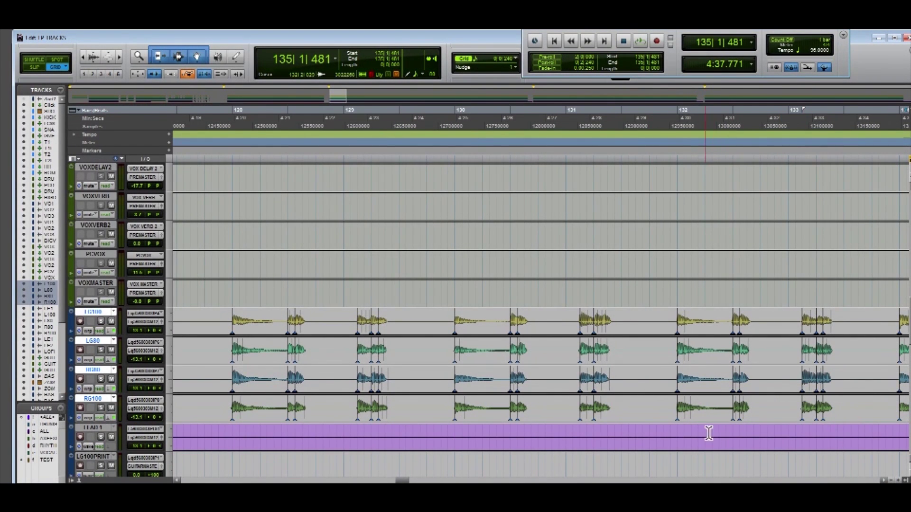
pyautogui.click(892, 481)
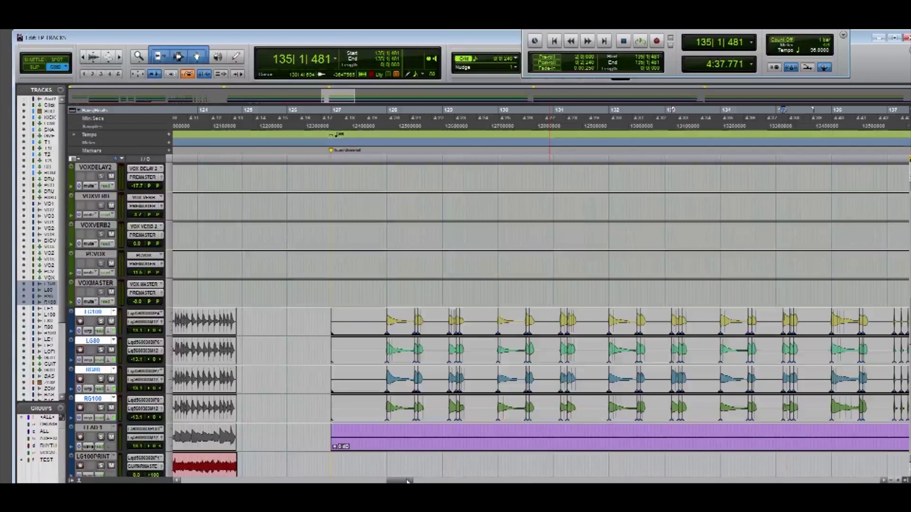
pyautogui.moveTo(407, 481); pyautogui.dragTo(411, 482)
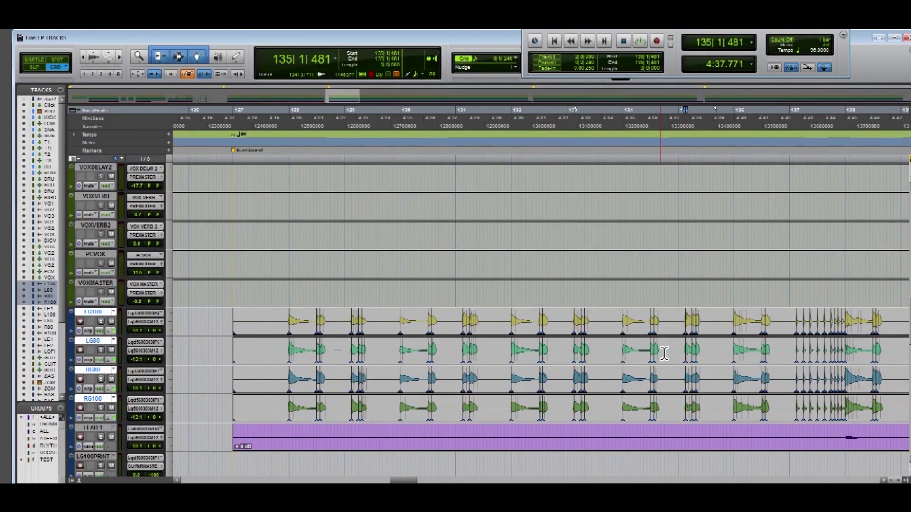
pyautogui.click(291, 320)
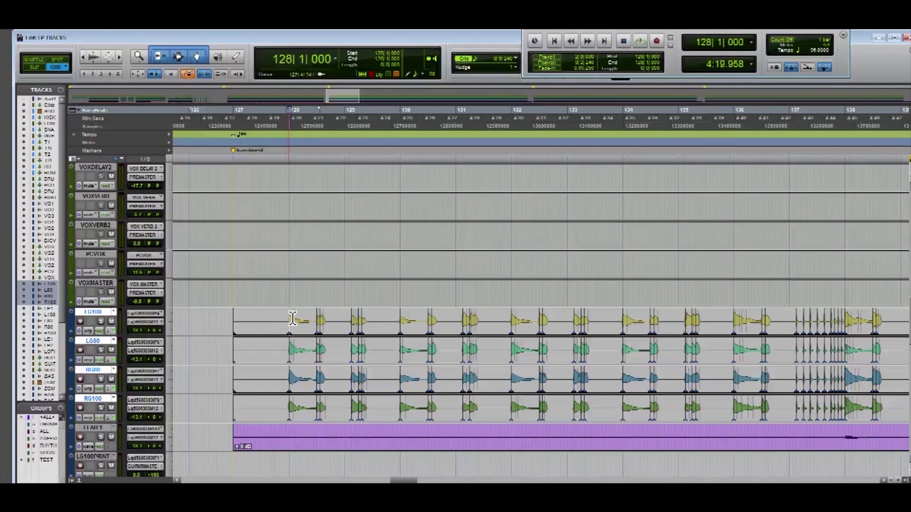
pyautogui.press('space')
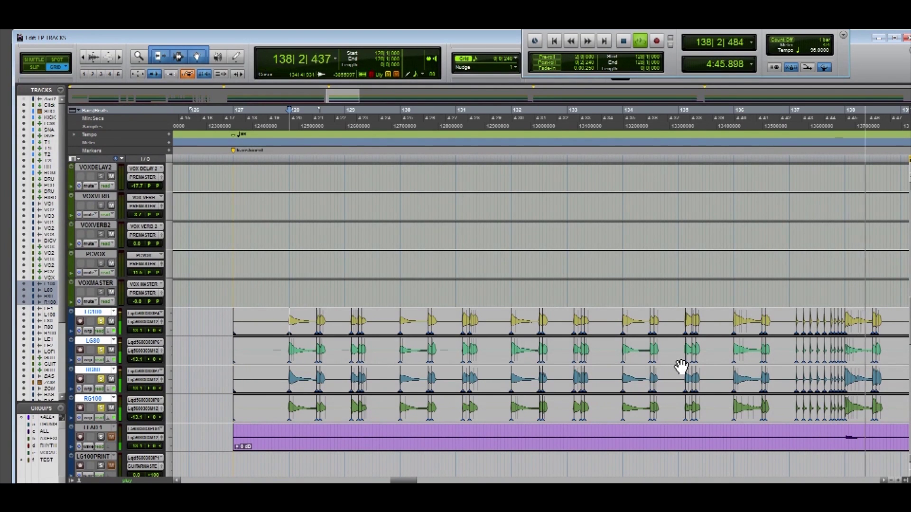
pyautogui.press('space')
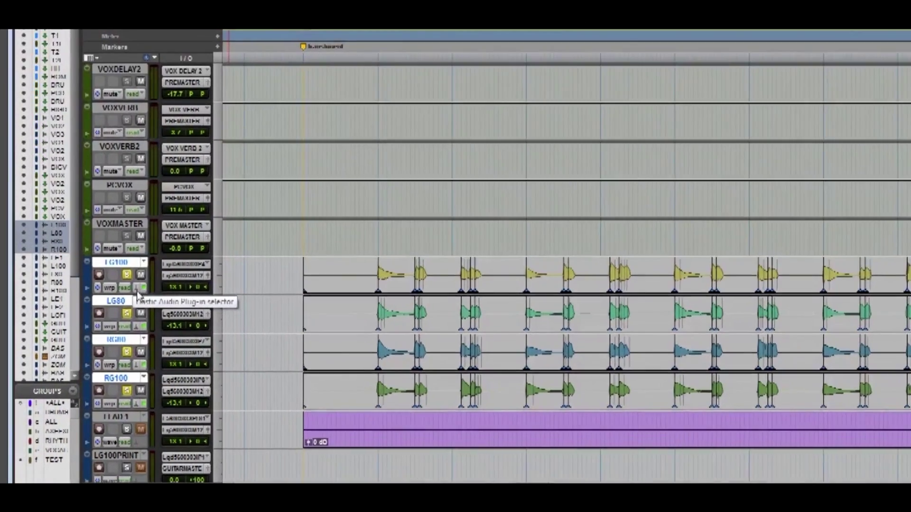
# - Disable Elastic Audio on the LG100, LG80, RG80 and RG100 tracks, committing the warped clips to disk
pyautogui.click(109, 331)
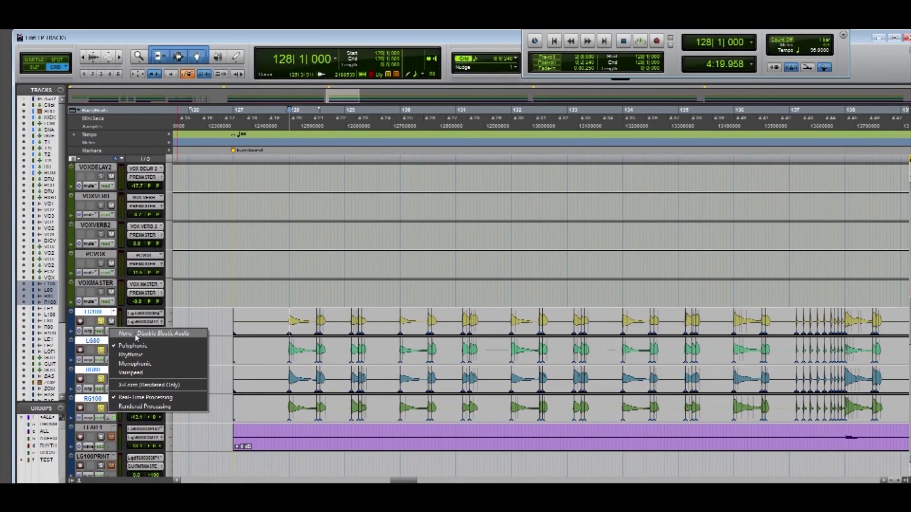
pyautogui.click(217, 222)
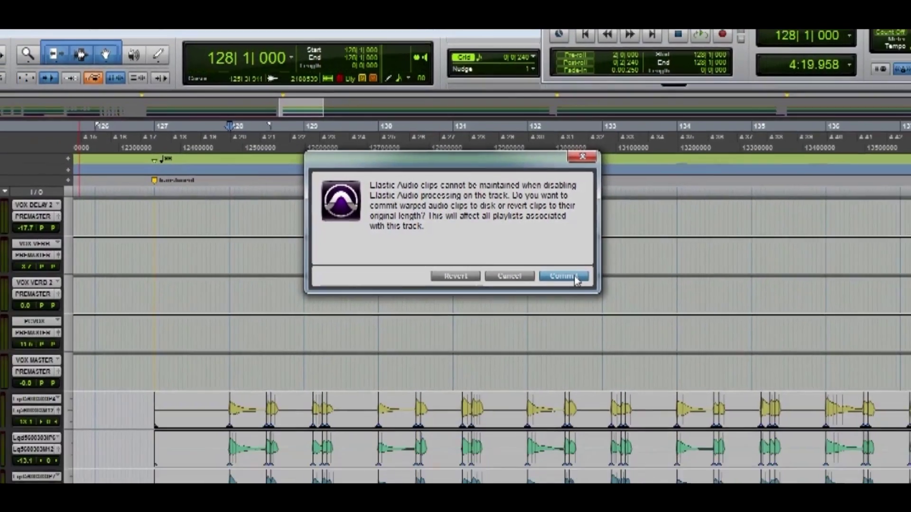
pyautogui.click(597, 349)
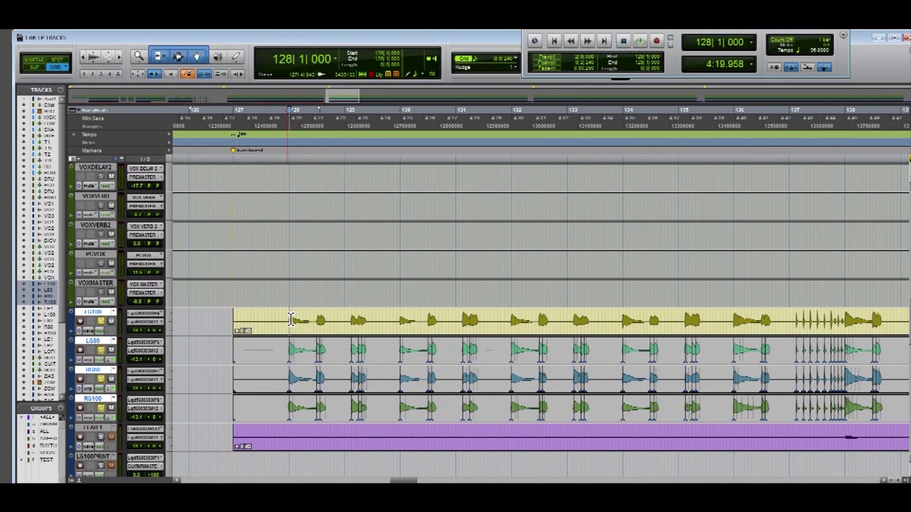
pyautogui.moveTo(282, 321); pyautogui.dragTo(846, 324)
pyautogui.click(109, 389)
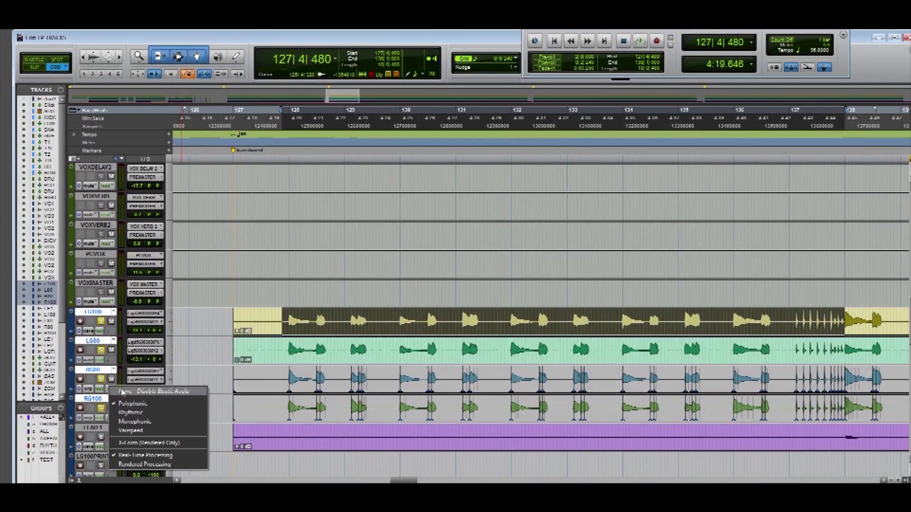
pyautogui.click(122, 391)
pyautogui.click(540, 220)
# - Delete the silent stretches on all four guitar tracks before 128|1 and between the hit groups up to bar 131
pyautogui.click(357, 319)
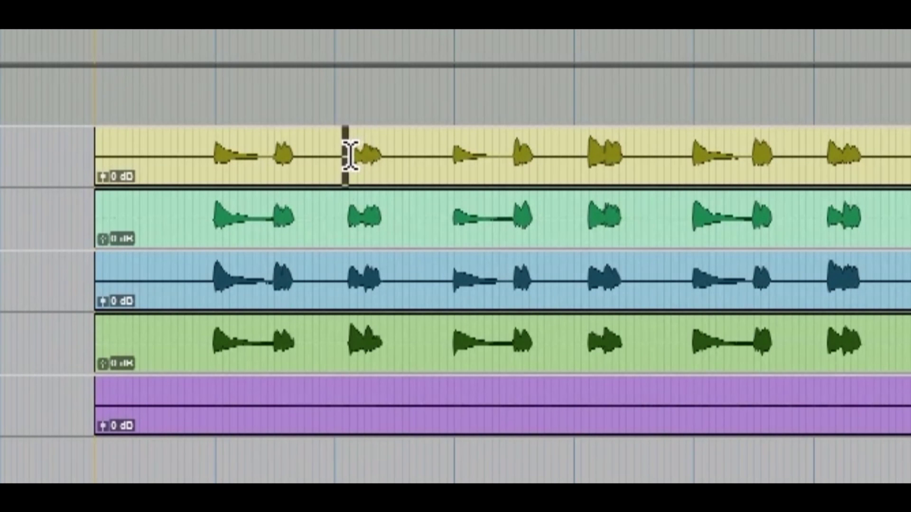
pyautogui.moveTo(350, 321); pyautogui.dragTo(331, 415)
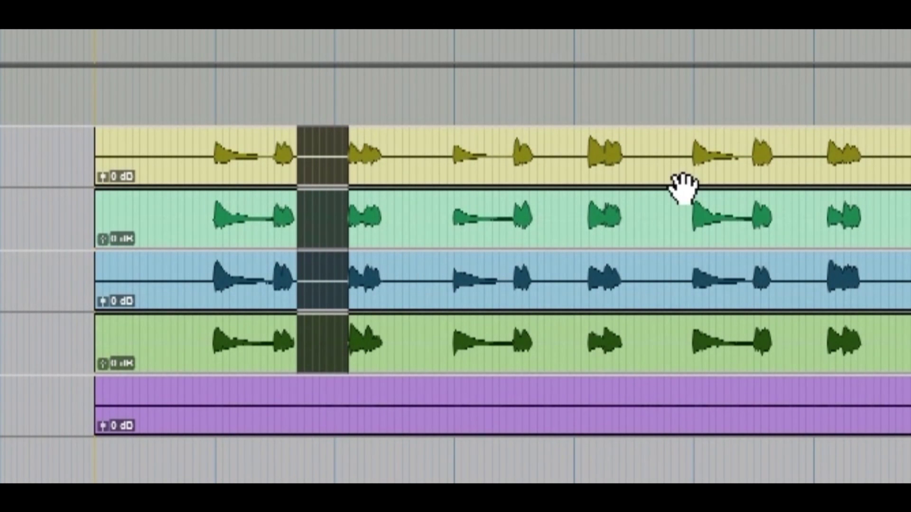
pyautogui.press('Delete')
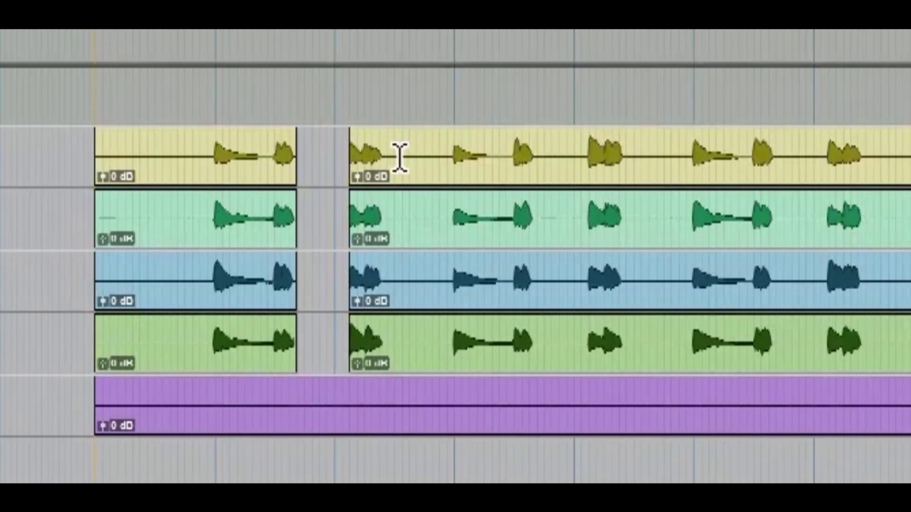
pyautogui.moveTo(388, 154); pyautogui.dragTo(459, 351)
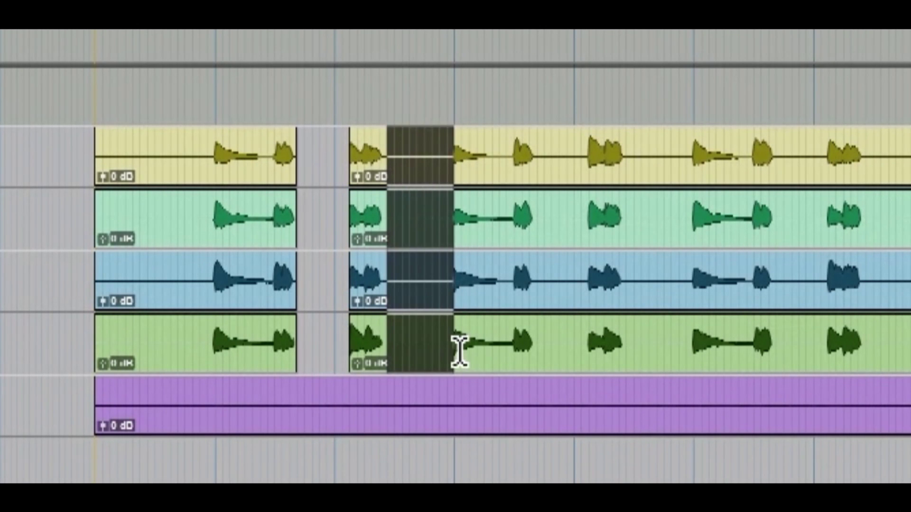
pyautogui.press('Delete')
pyautogui.moveTo(590, 155); pyautogui.dragTo(545, 349)
pyautogui.press('Delete')
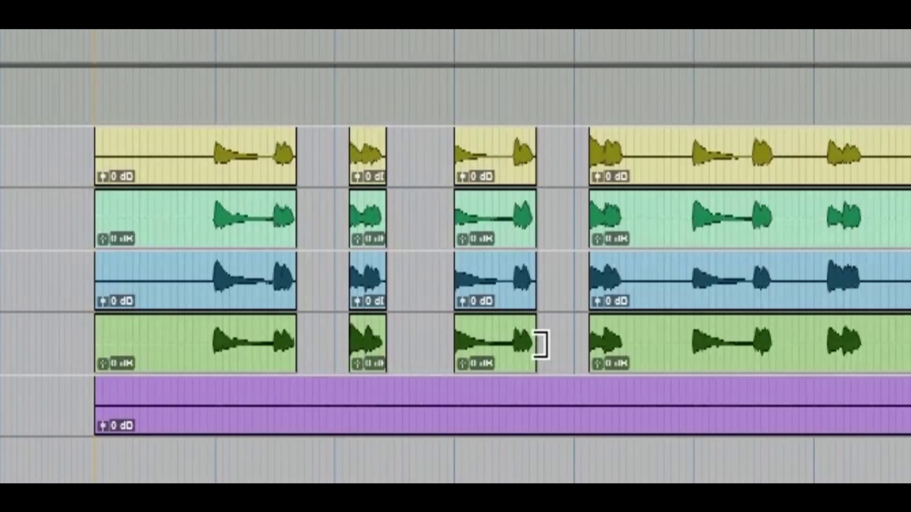
pyautogui.moveTo(218, 151); pyautogui.dragTo(74, 369)
pyautogui.press('Delete')
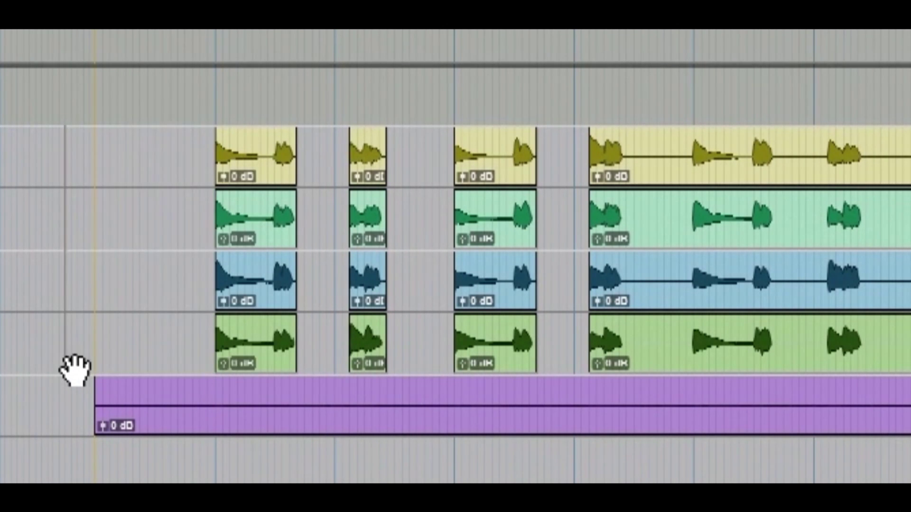
# - Apply batch fades to the separated clips on the four guitar tracks from 127|4|240 to 130|4|240
pyautogui.moveTo(193, 142); pyautogui.dragTo(551, 373)
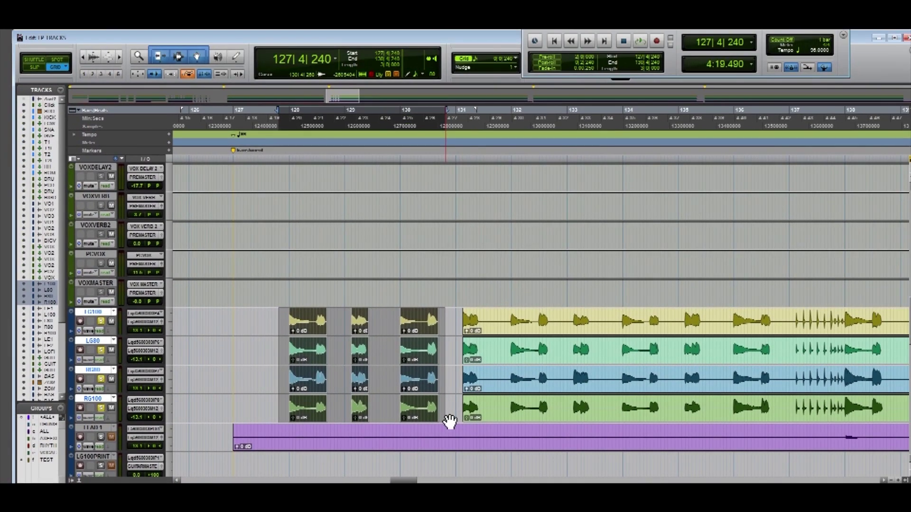
pyautogui.hotkey('ctrl', 'f')
pyautogui.press('Return')
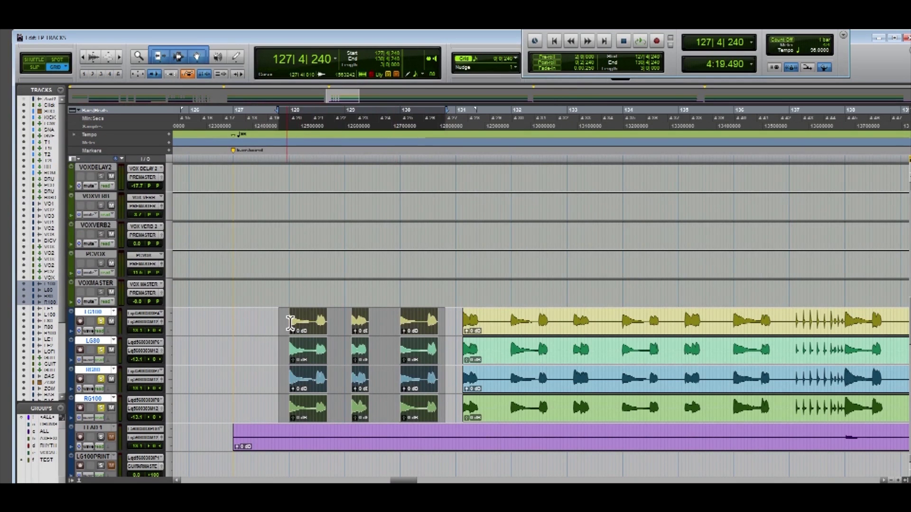
pyautogui.click(290, 324)
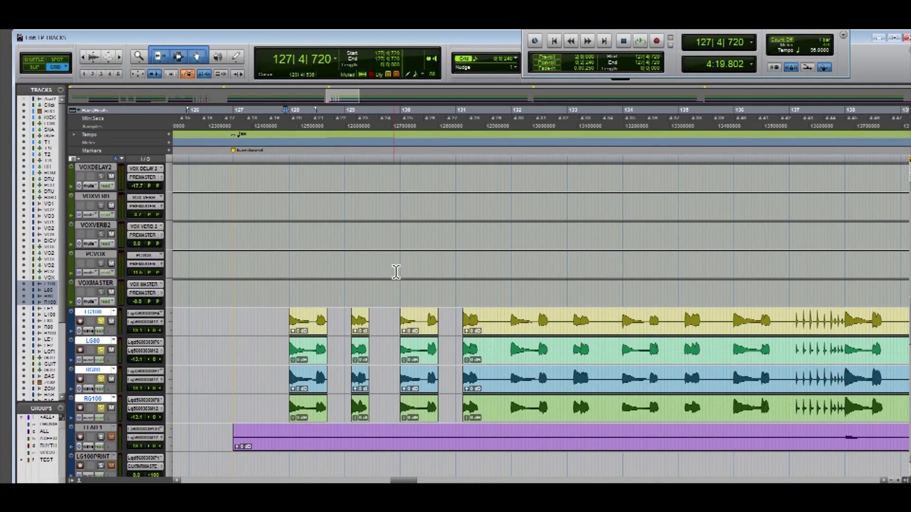
pyautogui.moveTo(401, 319); pyautogui.dragTo(372, 412)
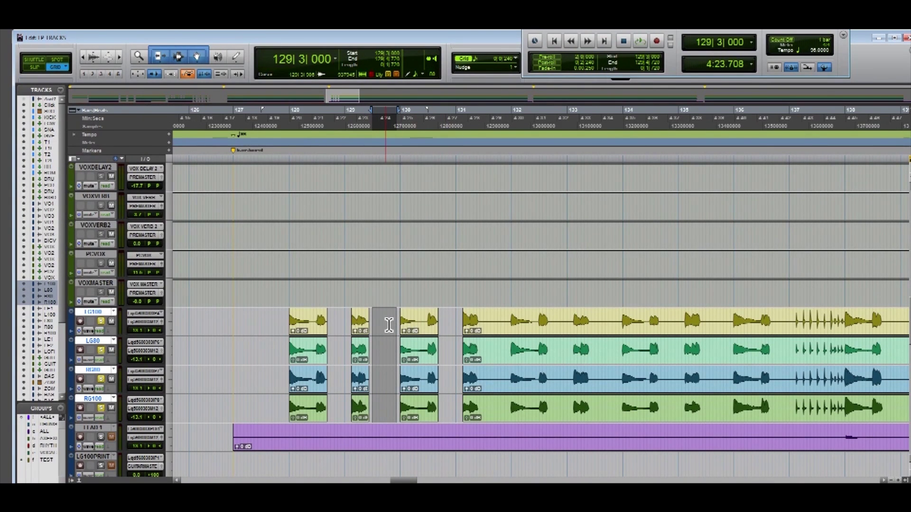
pyautogui.moveTo(402, 315); pyautogui.dragTo(376, 416)
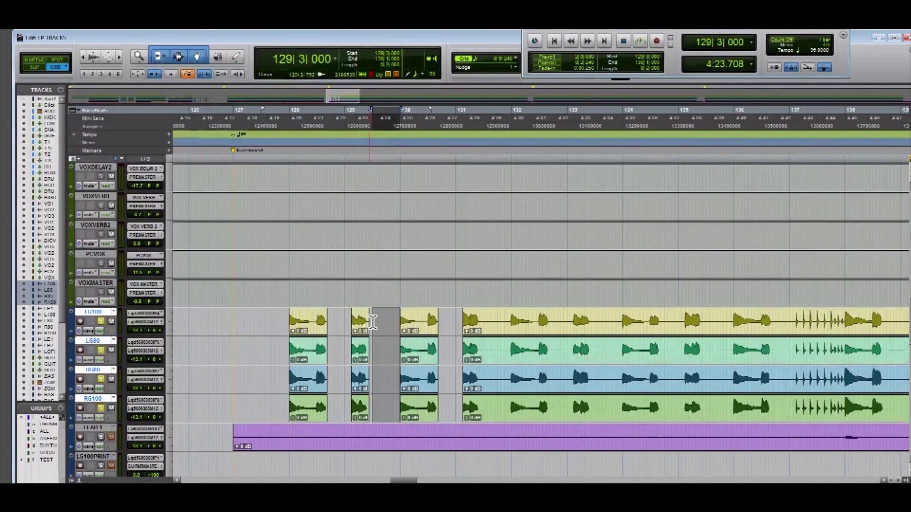
pyautogui.moveTo(373, 323); pyautogui.dragTo(403, 418)
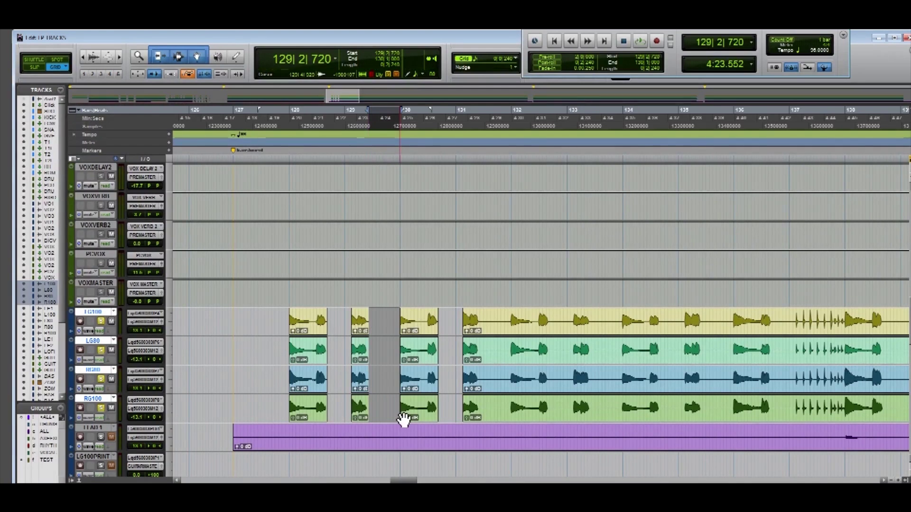
pyautogui.click(449, 322)
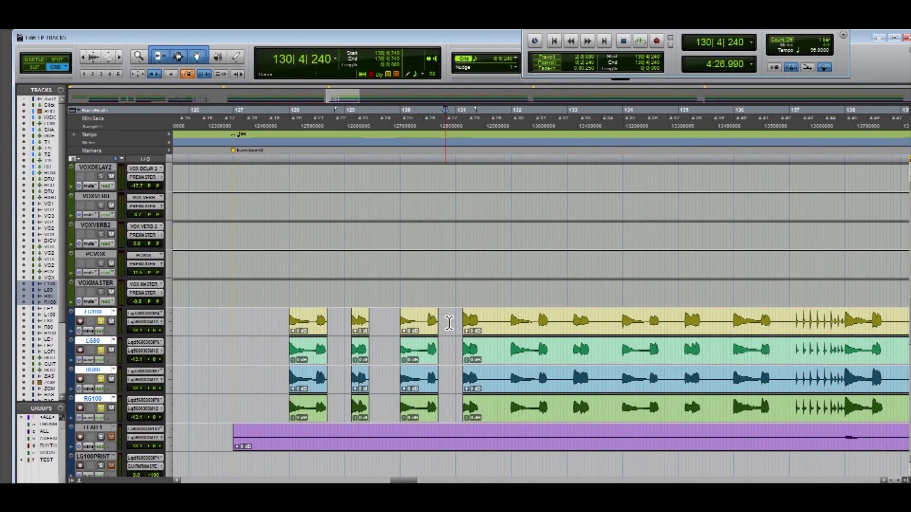